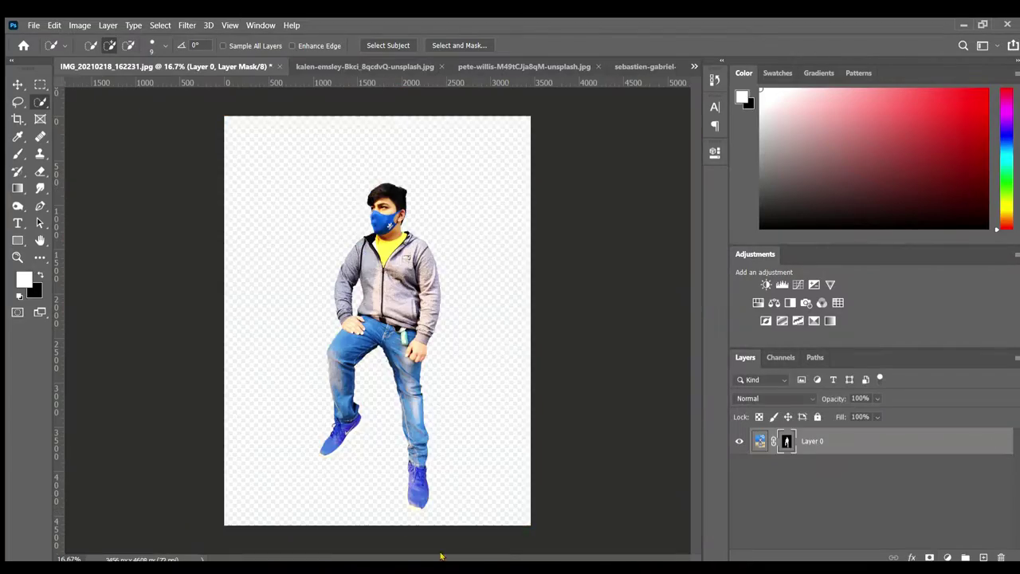
Crop the mountain photo to 4:5, then start erasing the road photo's sky with a 200 eraser.
key("c")
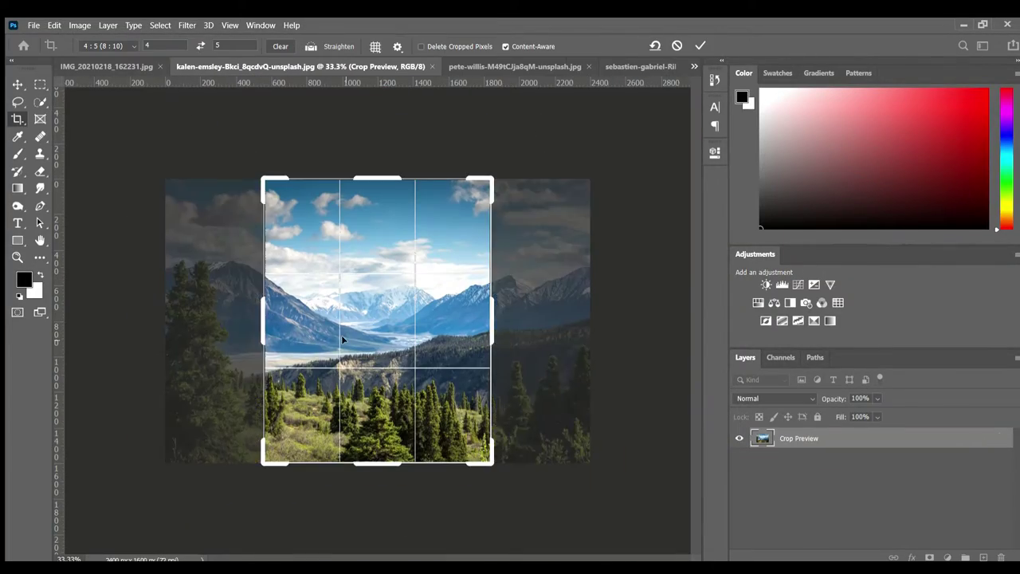
left_click_drag(375, 319, 276, 319)
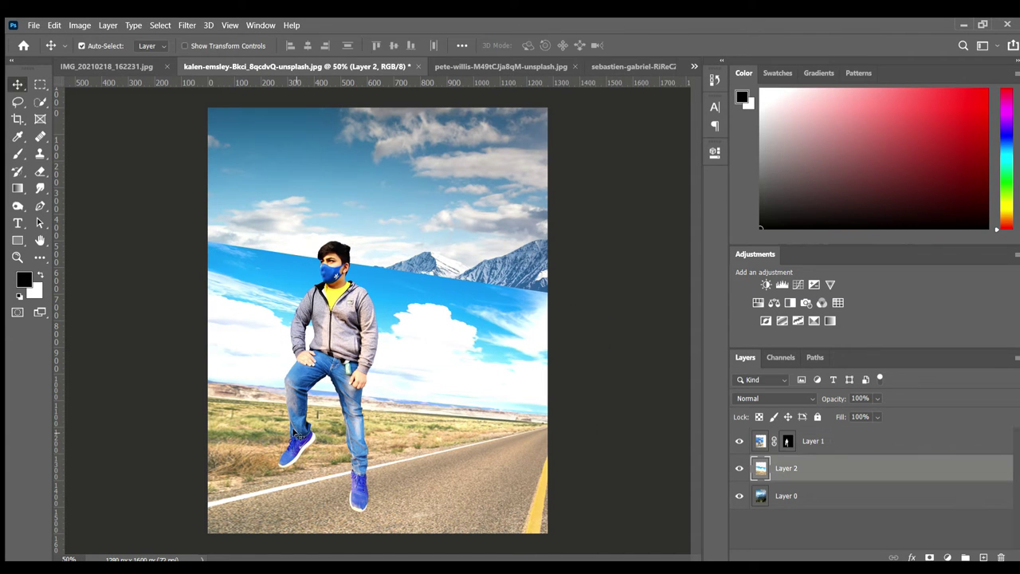
key("bracketright")
key("bracketright")
key("bracketright")
mouse_move(274, 213)
left_mouse_down()
mouse_move(510, 319)
mouse_move(263, 415)
mouse_move(209, 485)
left_mouse_up()
Undo the recent sky erasing on the road photo, then restore most of it.
key("ctrl+z")
key("ctrl+z")
key("ctrl+z")
key("ctrl+shift+z")
key("ctrl+shift+z")
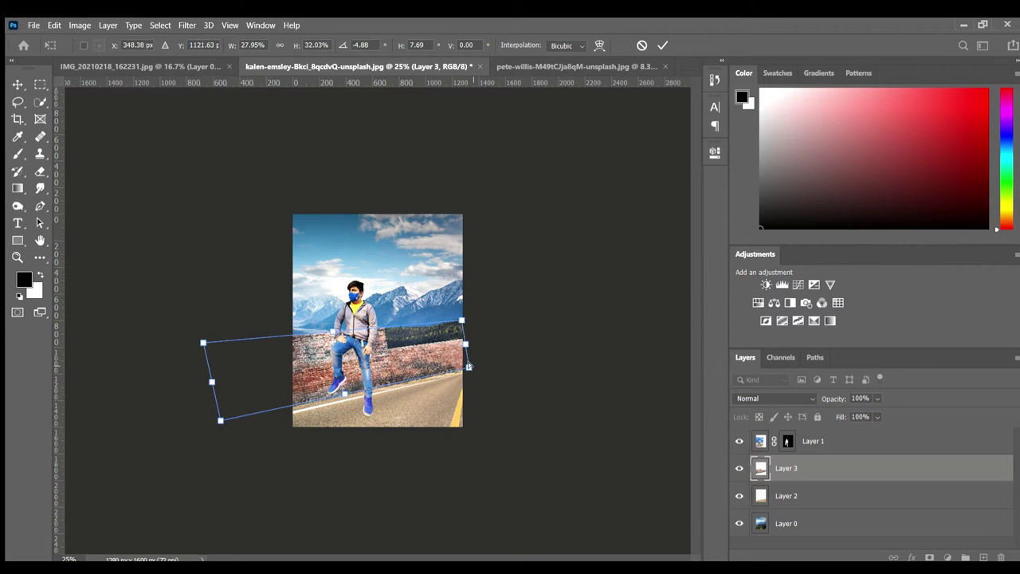
Commit the brick wall's new shape and zoom in on the man and wall.
key("Return")
scroll(450, 462, "up", 5)
key("e")
key("ctrl+z")
key("shift+0")
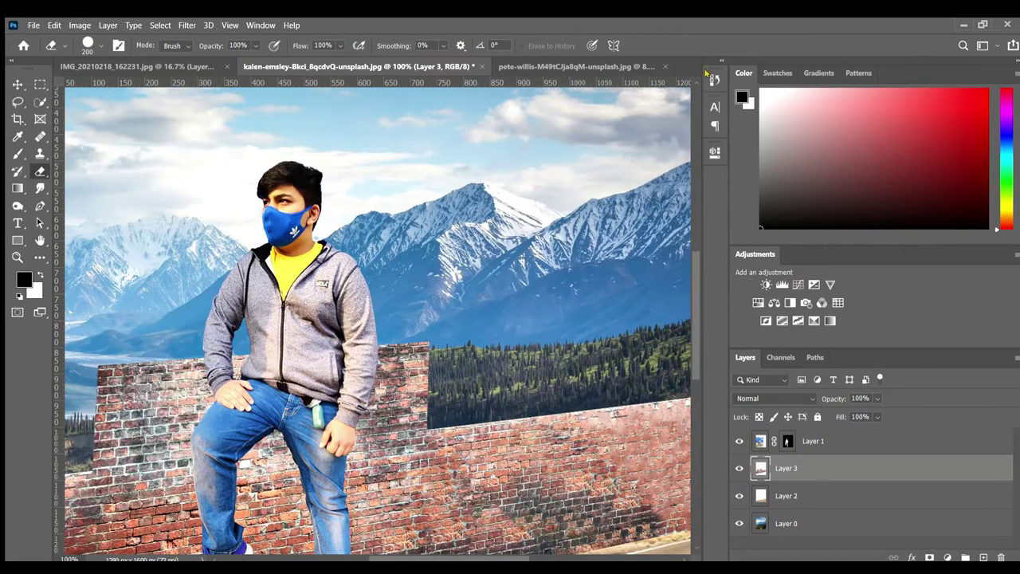
key("ctrl+shift+z")
scroll(119, 442, "down", 5)
scroll(410, 160, "up", 5)
scroll(330, 273, "down", 2)
scroll(383, 283, "right", 5)
scroll(588, 254, "down", 3)
Try rotating the brick wall about 2.6 degrees, then discard it and leave the man untransformed.
key("v")
scroll(451, 407, "down", 2)
key("ctrl+t")
left_click_drag(501, 309, 506, 321)
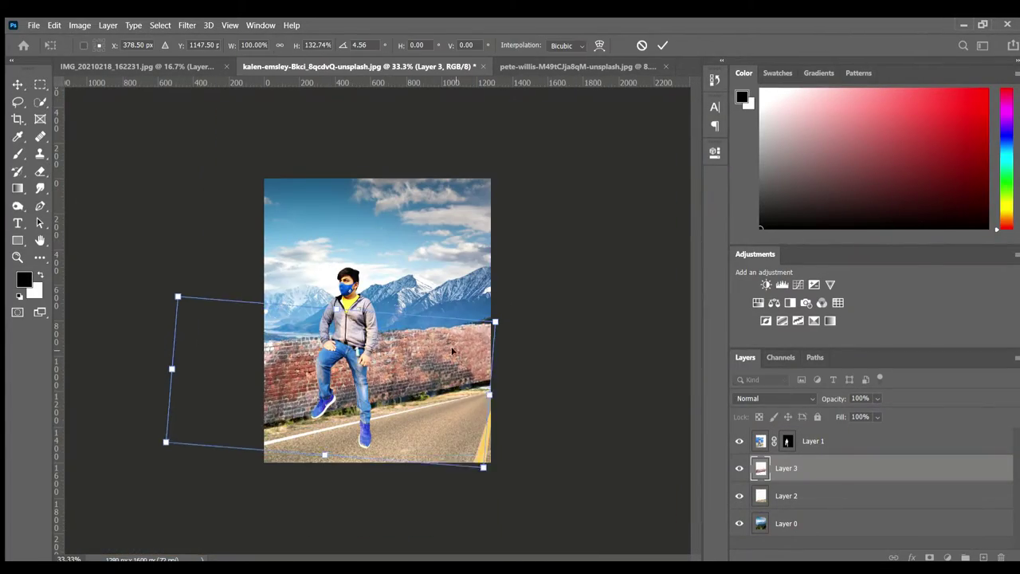
key("Escape")
scroll(506, 321, "up", 2)
key("alt+bracketright")
key("ctrl+t")
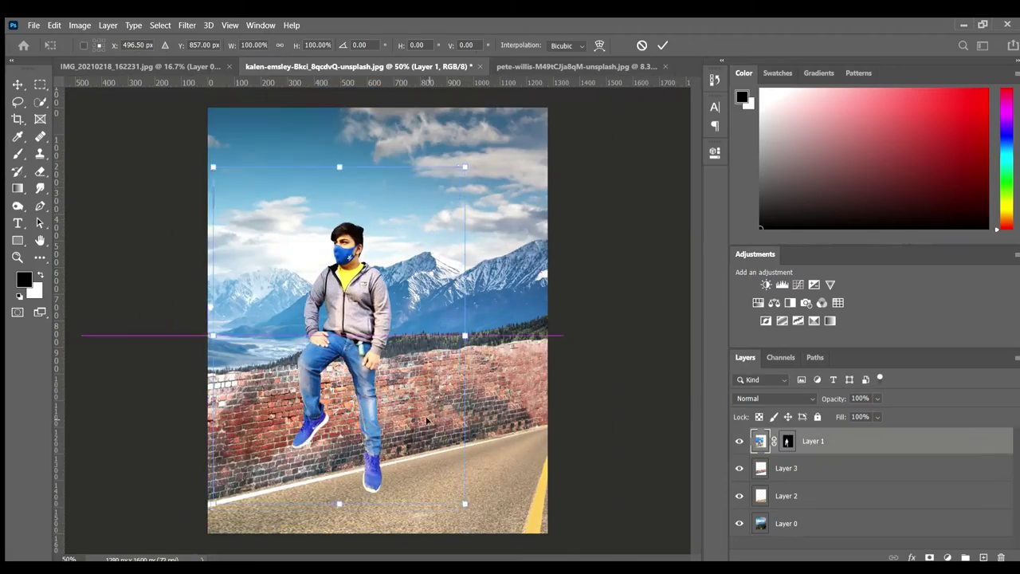
key("Return")
scroll(469, 296, "up", 2)
Duplicate the brick wall layer and begin squashing the copy to reveal the mountains.
key("ctrl+j")
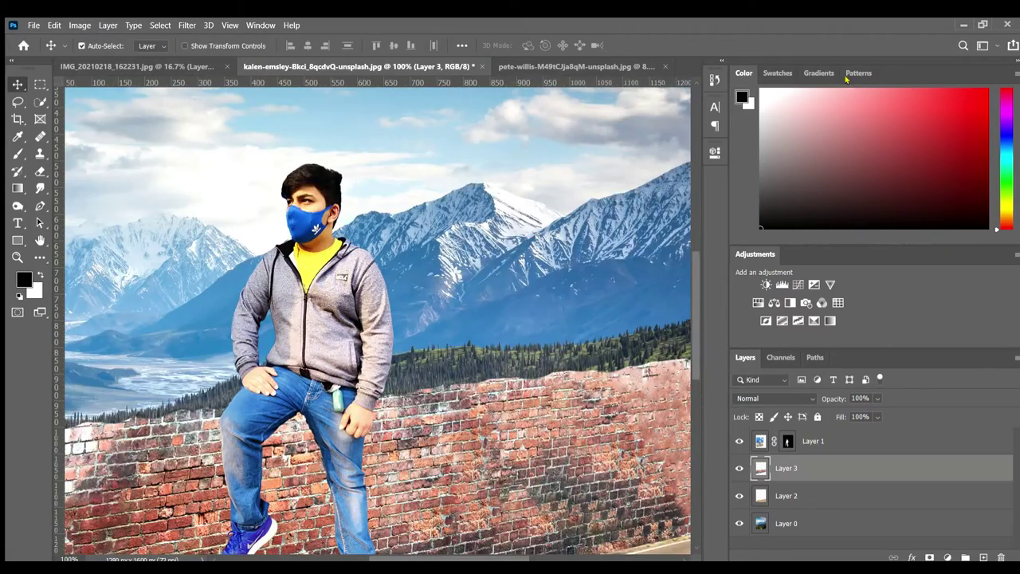
scroll(279, 385, "down", 1)
scroll(279, 385, "down", 1)
key("ctrl+t")
left_click_drag(82, 334, 119, 337)
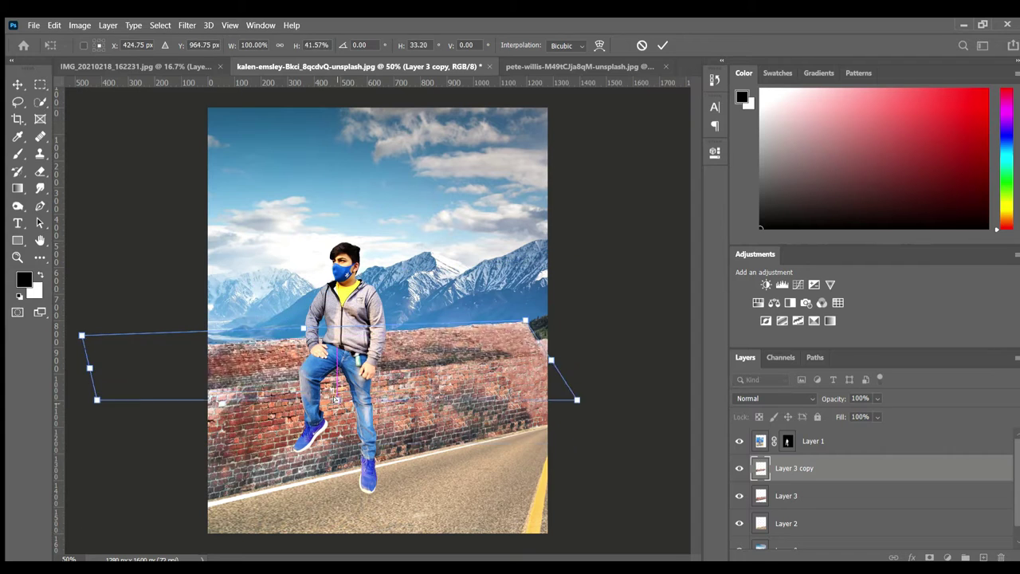
Distort the wall copy into a low strip with its right corner aligned, and commit it.
left_click_drag(263, 326, 263, 348)
left_click_drag(562, 349, 547, 335)
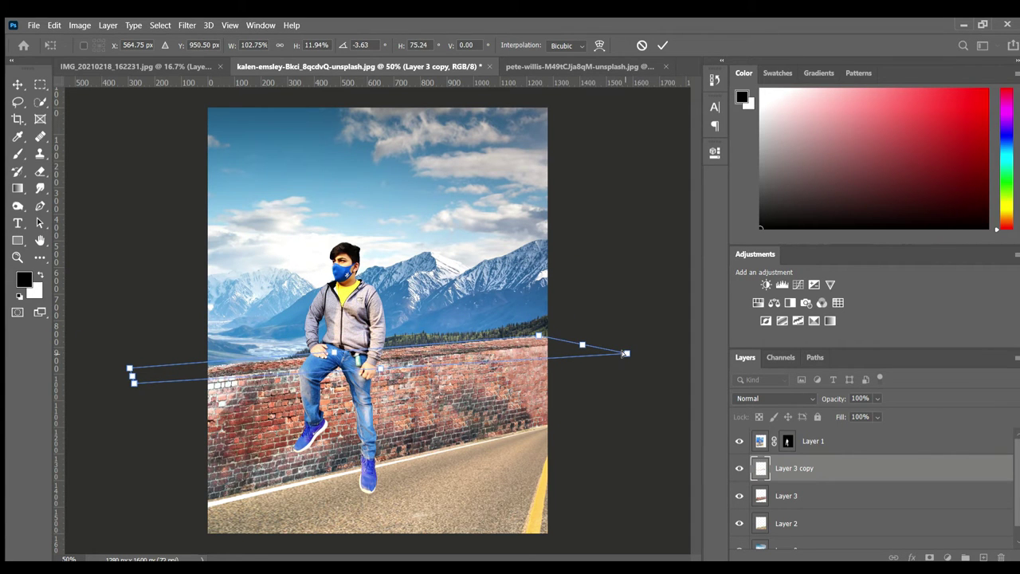
key("Return")
Nudge the man slightly upward and zoom out to view the whole composition.
key("ctrl+plus")
key("ctrl+t")
key("ctrl+minus")
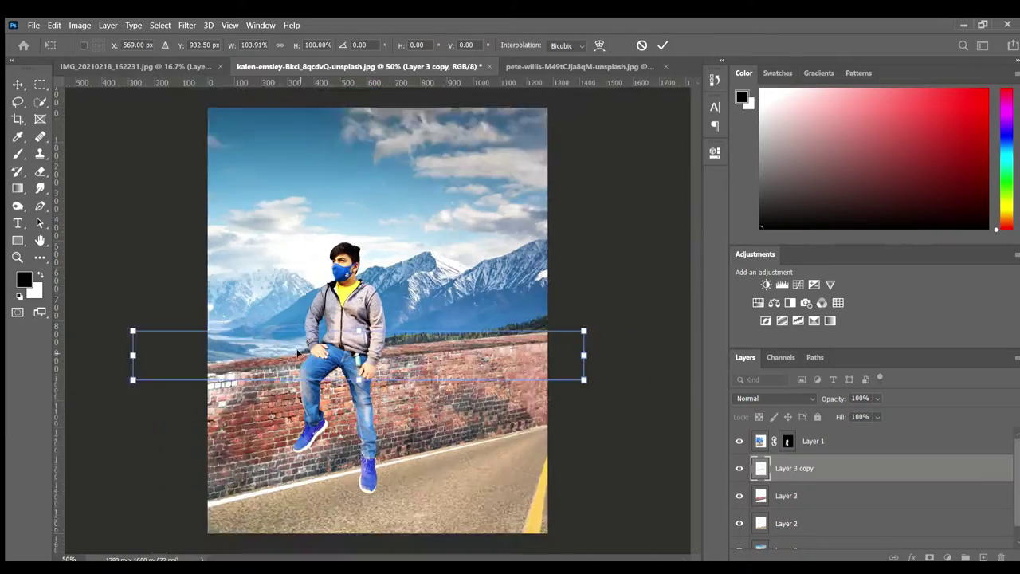
key("Return")
key("ctrl+plus")
left_click_drag(381, 460, 381, 447)
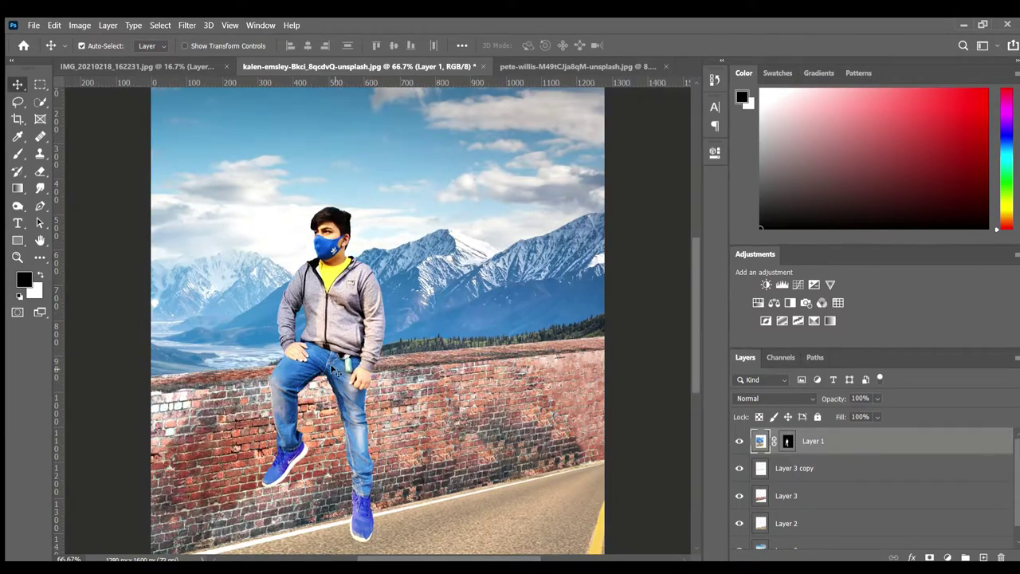
key("ctrl+minus")
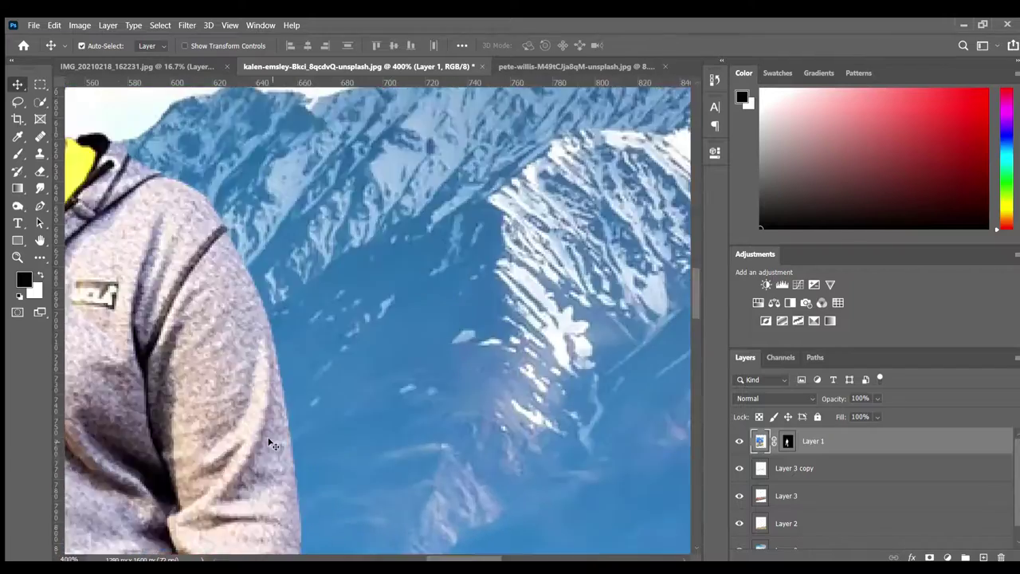
Skew the brick wall layer's corners into road perspective and commit the transform.
scroll(761, 508, "down", 1)
left_click(761, 508)
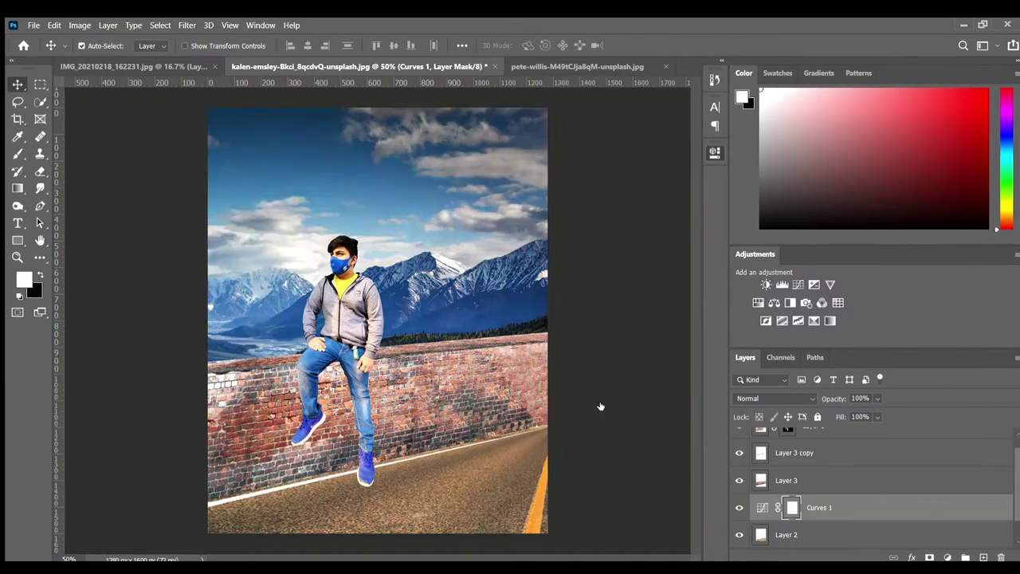
left_click(926, 471)
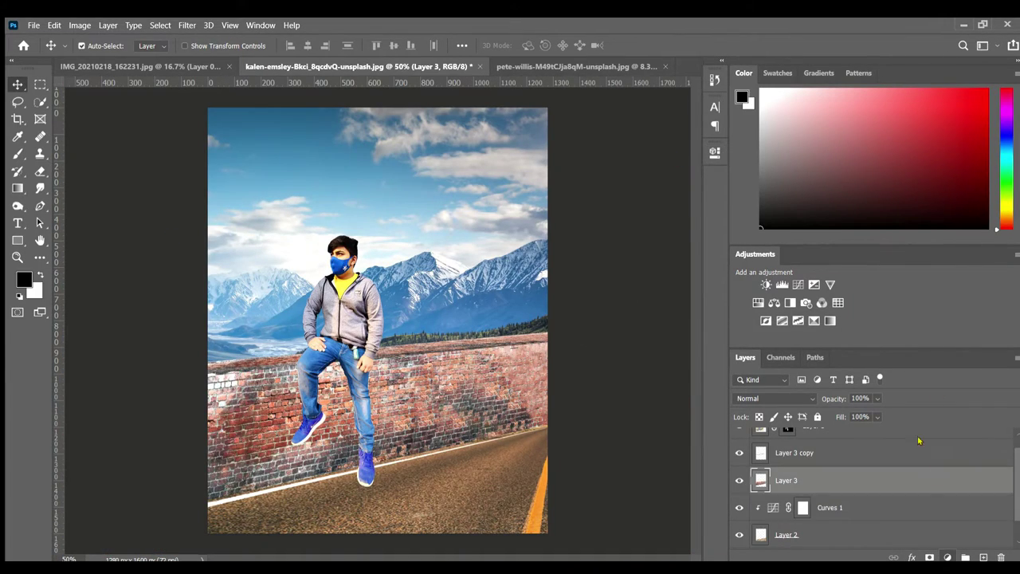
key("ctrl+minus")
key("ctrl+t")
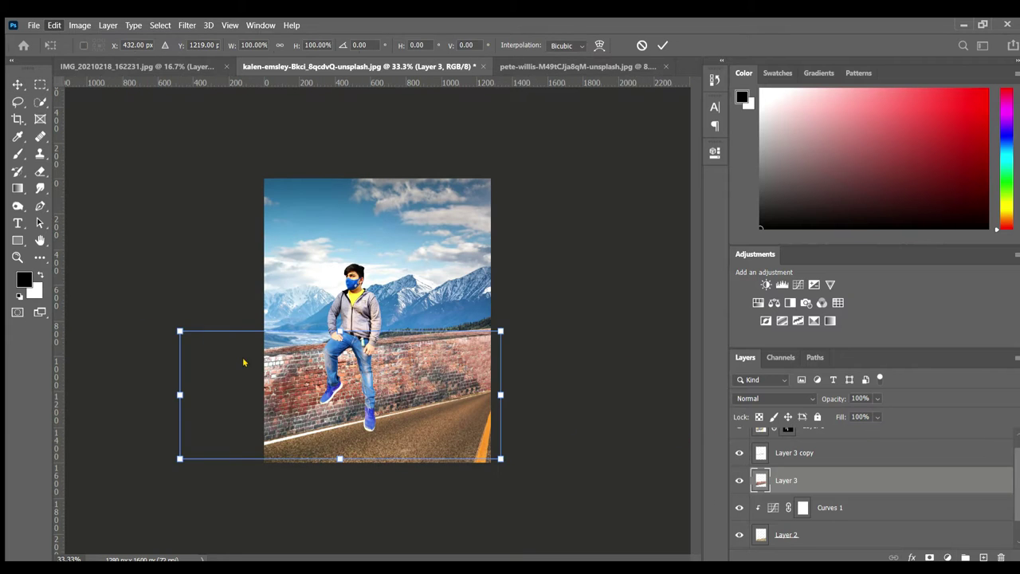
left_click_drag(500, 330, 503, 344)
left_click_drag(181, 330, 196, 322)
left_click_drag(500, 458, 490, 456)
left_click_drag(504, 344, 490, 347)
left_click_drag(359, 399, 361, 403)
left_click_drag(492, 462, 497, 449)
key("Return")
Lower the wall copy's right end and adjust its top-left corner.
key("alt+bracketright")
key("ctrl+t")
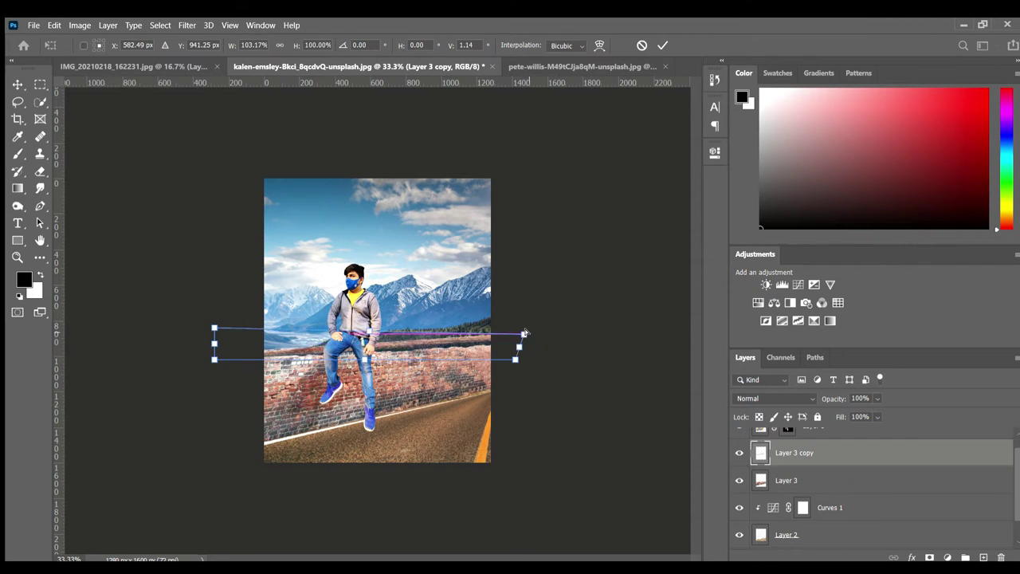
left_click_drag(515, 326, 514, 342)
key("ctrl+plus")
key("ctrl+plus")
key("ctrl+minus")
left_click_drag(214, 327, 214, 333)
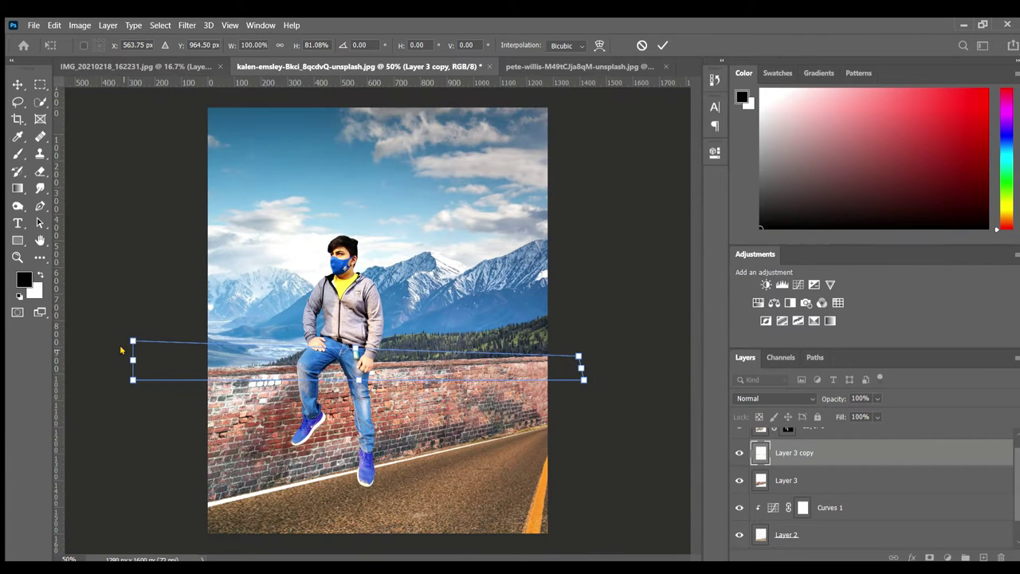
key("Return")
Shift the man slightly along the wall and check the result.
key("alt+bracketright")
key("ctrl+t")
left_click_drag(384, 282, 394, 286)
key("Return")
key("ctrl+plus")
key("ctrl+minus")
key("ctrl+minus")
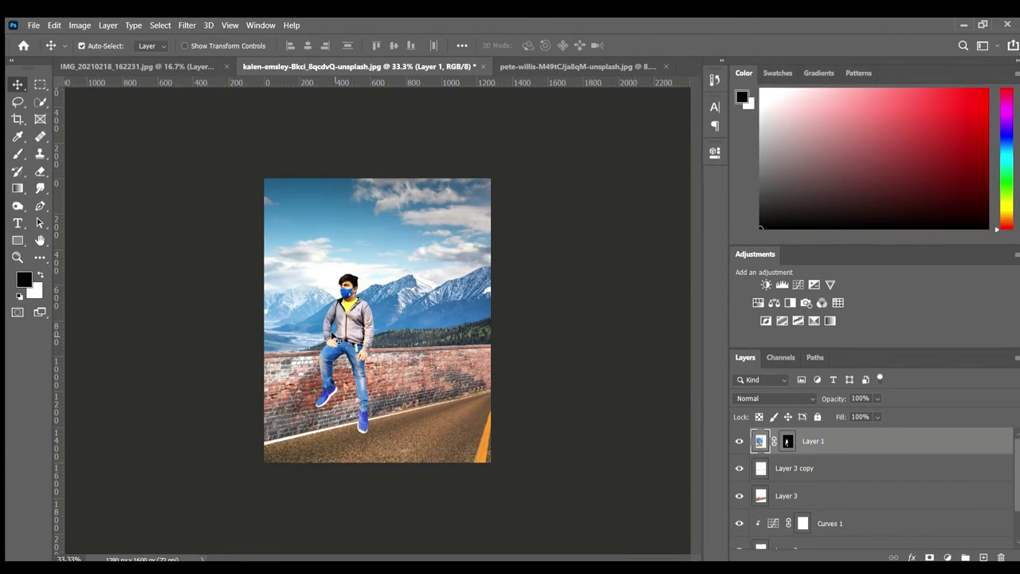
key("ctrl+plus")
Add Curves adjustments clipped to the wall, wall copy and man, plus one above the mountains.
key("alt+bracketleft")
key("alt+bracketleft")
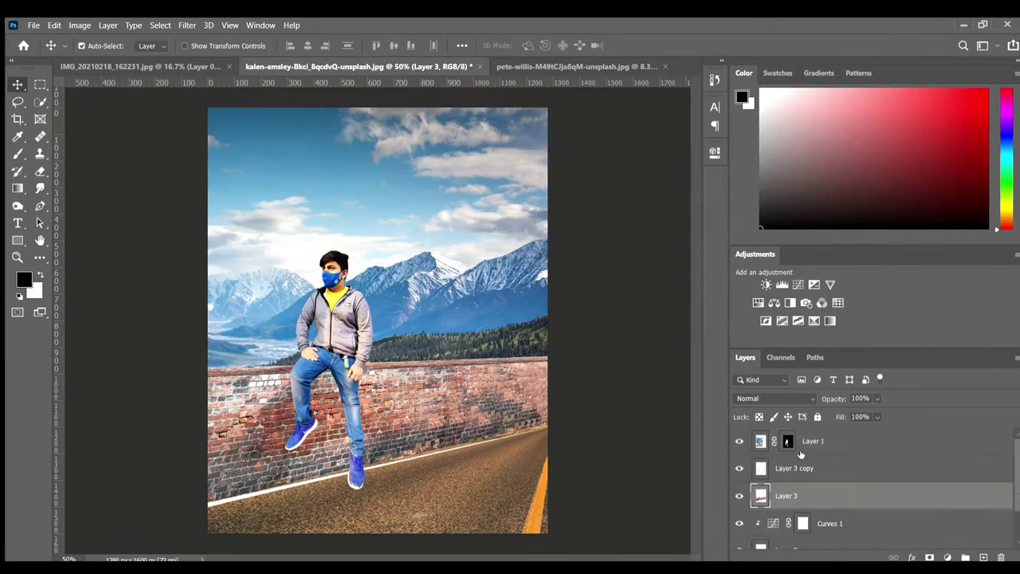
left_click(946, 556)
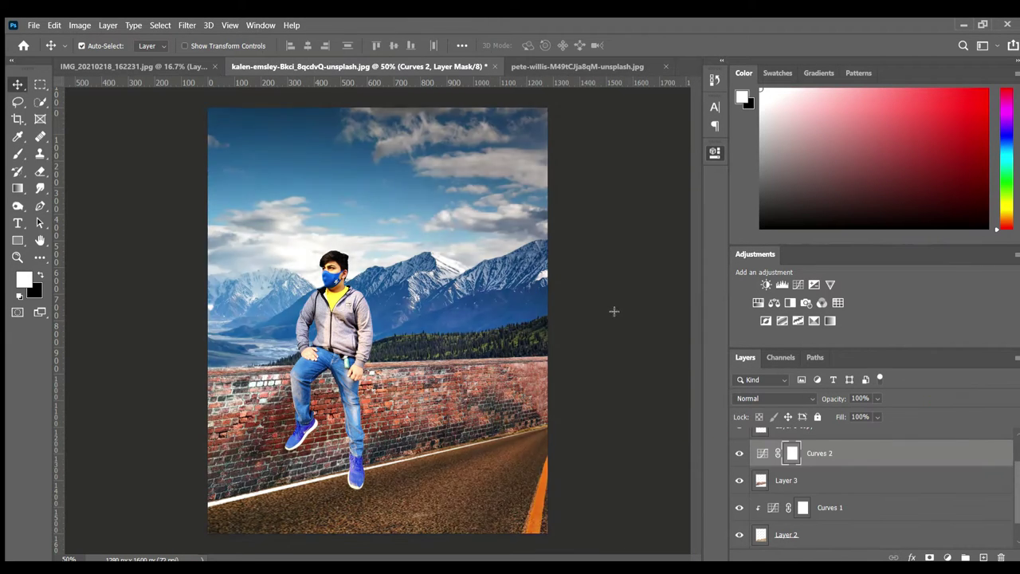
key("ctrl+j")
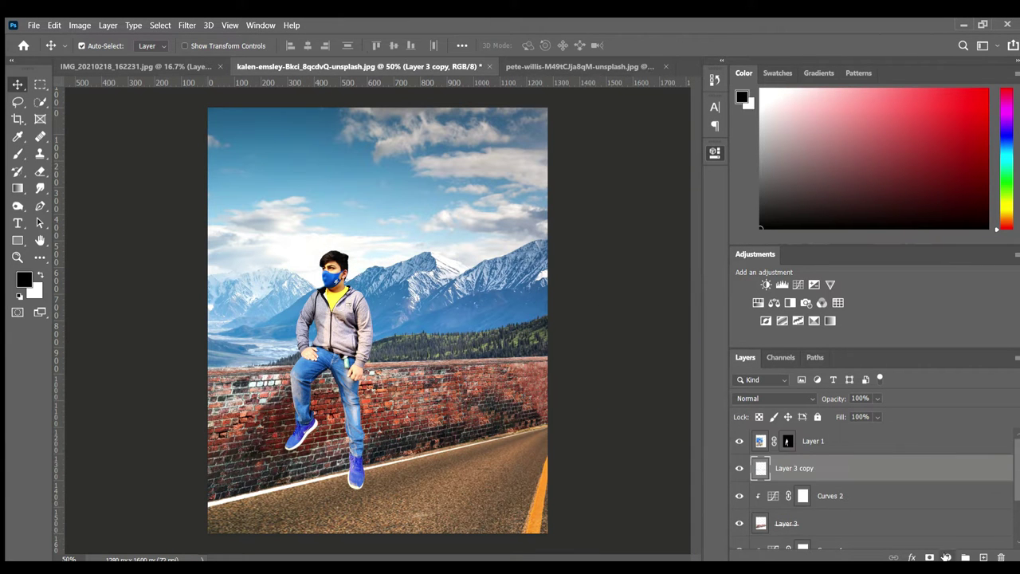
key("ctrl+minus")
key("alt+bracketright")
key("F2")
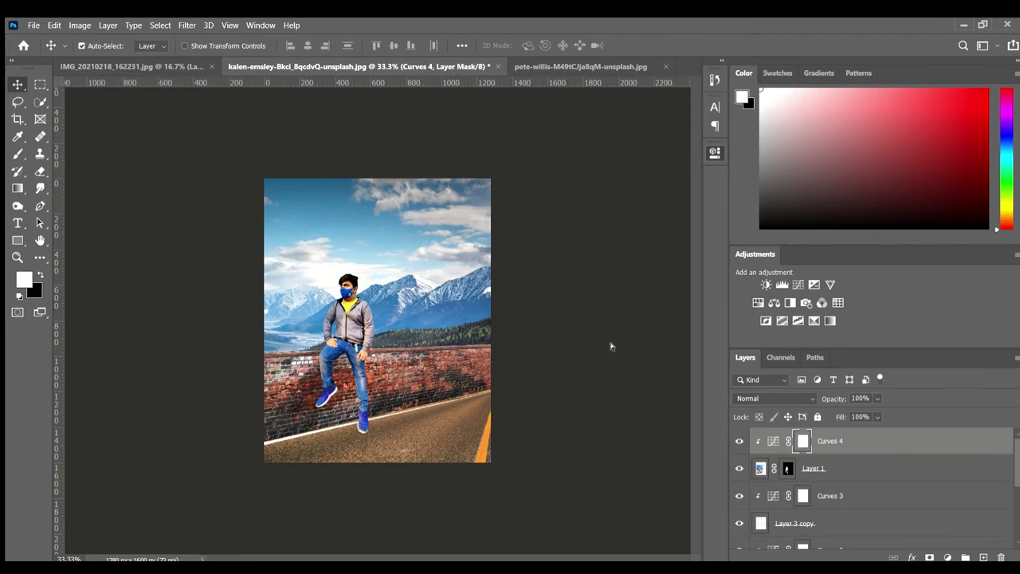
key("alt+comma")
key("ctrl+plus")
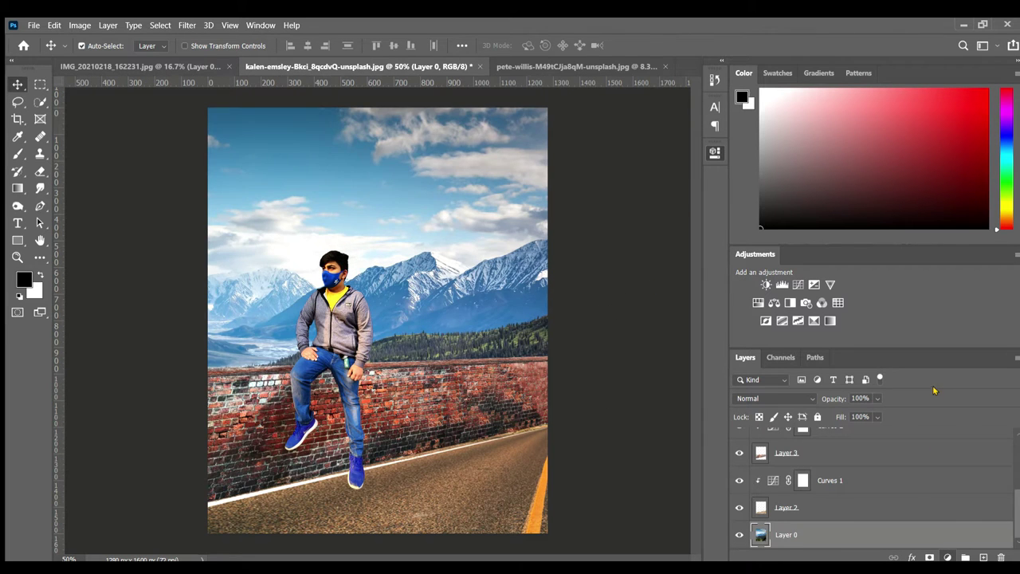
key("F2")
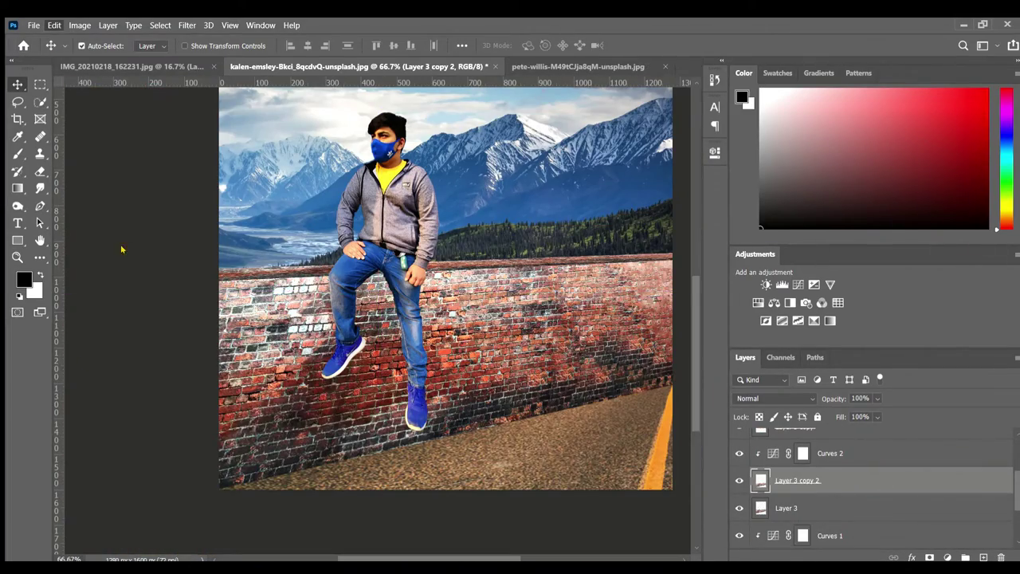
Flip the third wall copy down onto the road and skew it into a shadow shape.
key("ctrl+t")
key("ctrl+minus")
mouse_move(85, 473)
left_mouse_down()
mouse_move(199, 478)
mouse_move(317, 511)
left_mouse_up()
key("ctrl+minus")
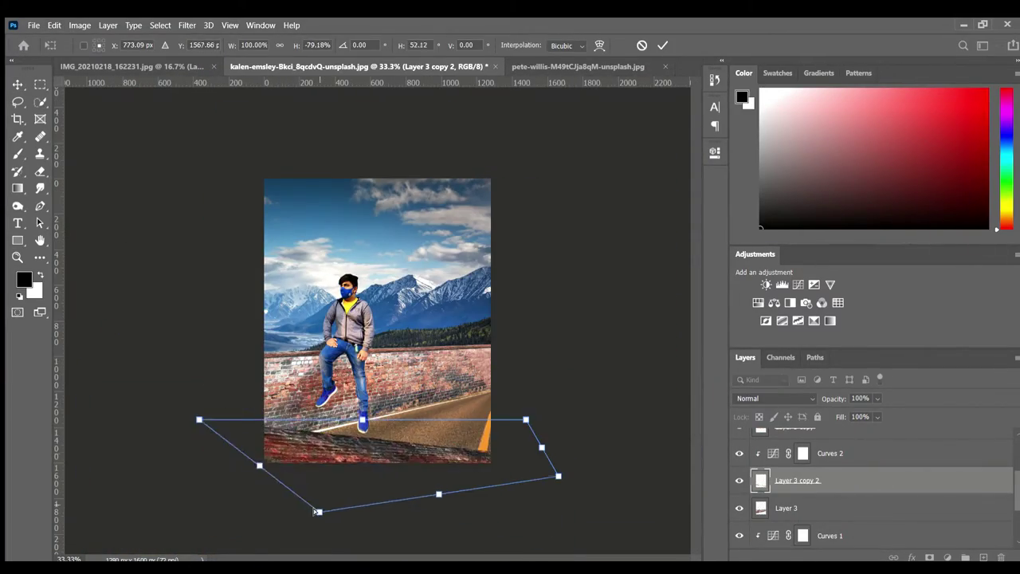
left_click_drag(525, 419, 486, 291)
left_click_drag(558, 476, 531, 417)
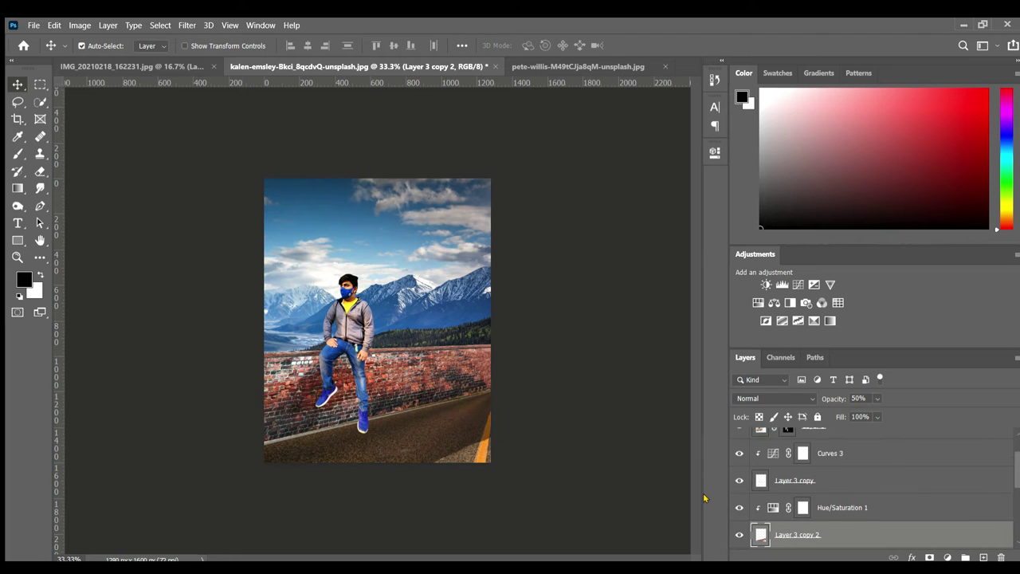
Pan and zoom around to inspect the wall's shadow on the road.
key("space")
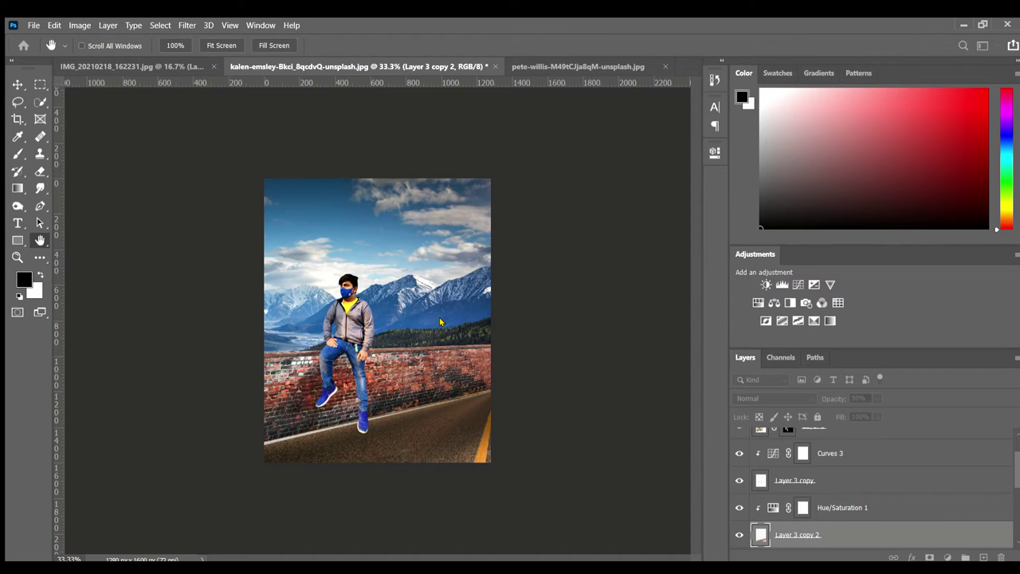
key("ctrl+plus")
key("ctrl+plus")
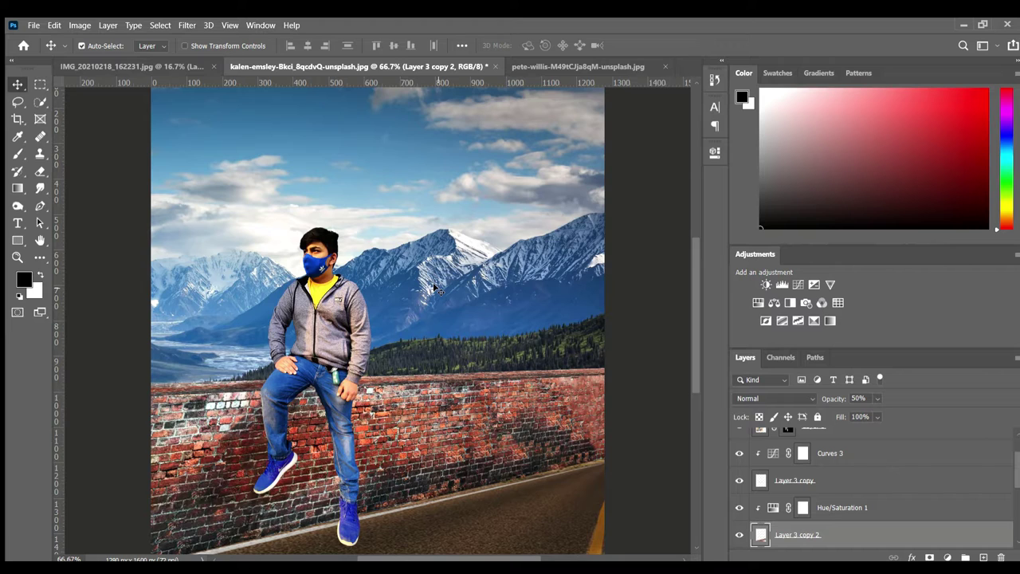
key("ctrl+minus")
key("ctrl+minus")
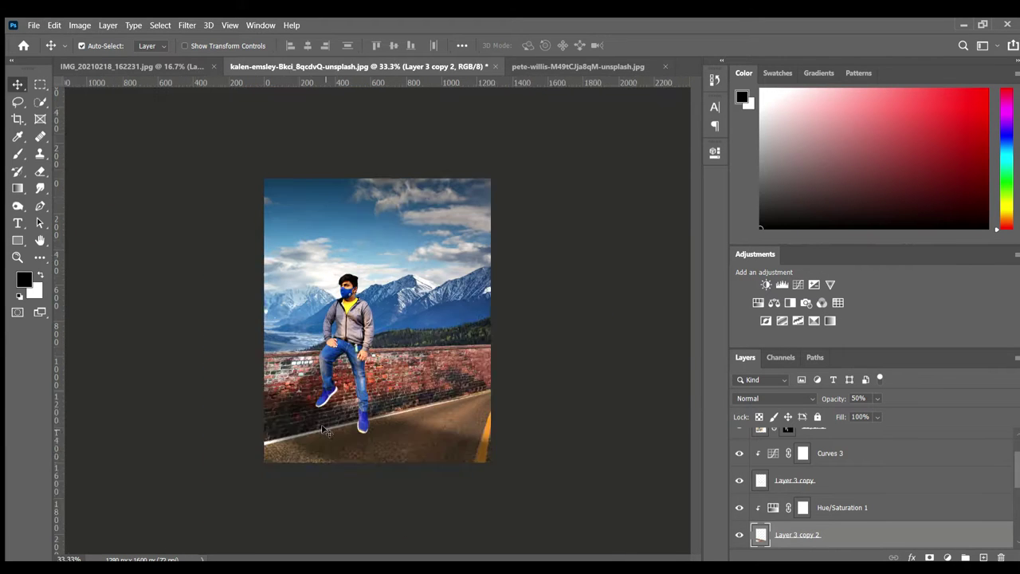
key("ctrl+plus")
scroll(927, 479, "down", 3)
key("ctrl+z")
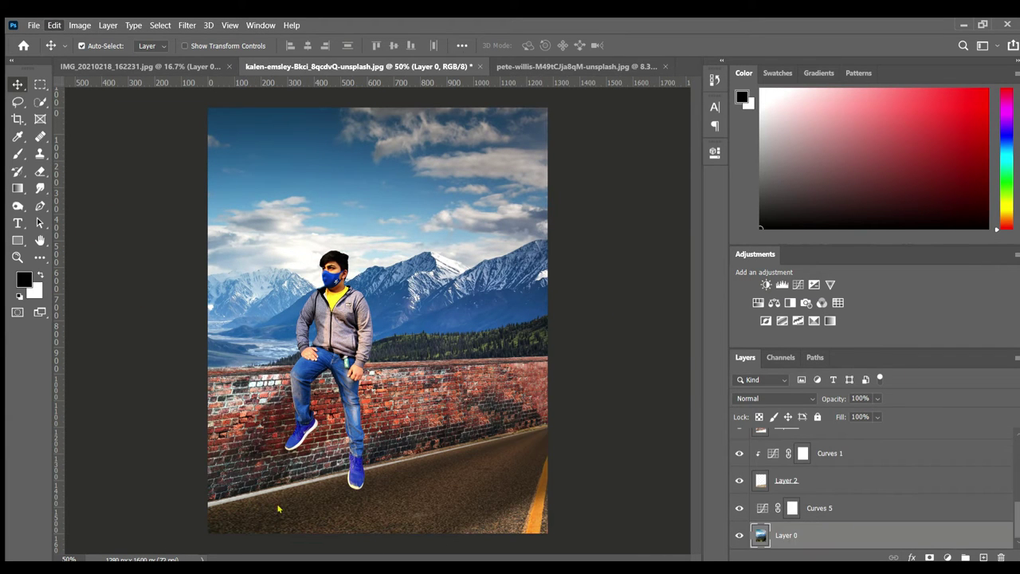
Step back through several recent edits in the history.
key("ctrl+z")
key("ctrl+z")
key("ctrl+z")
key("ctrl+z")
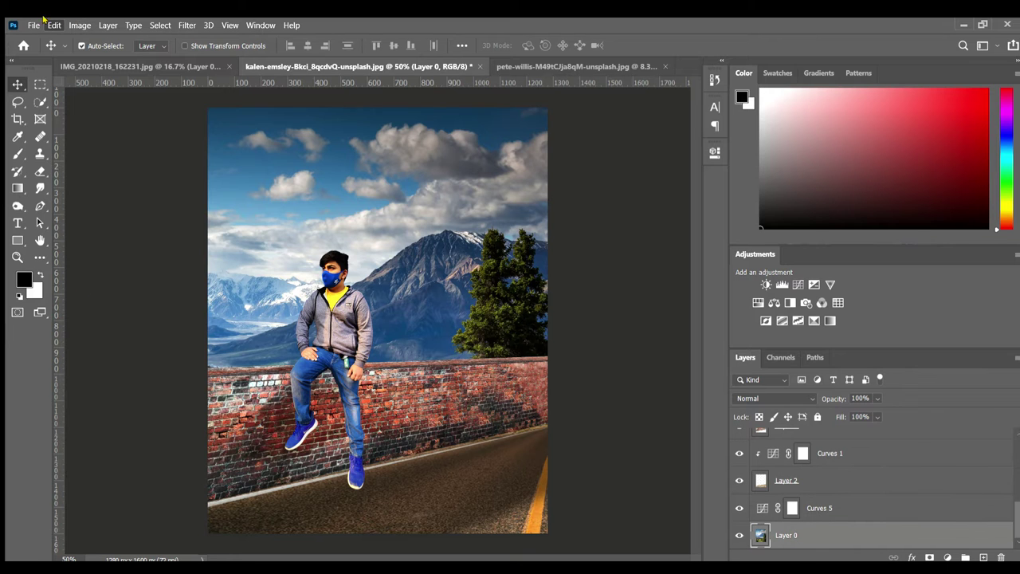
key("ctrl+z")
key("ctrl+z")
key("ctrl+z")
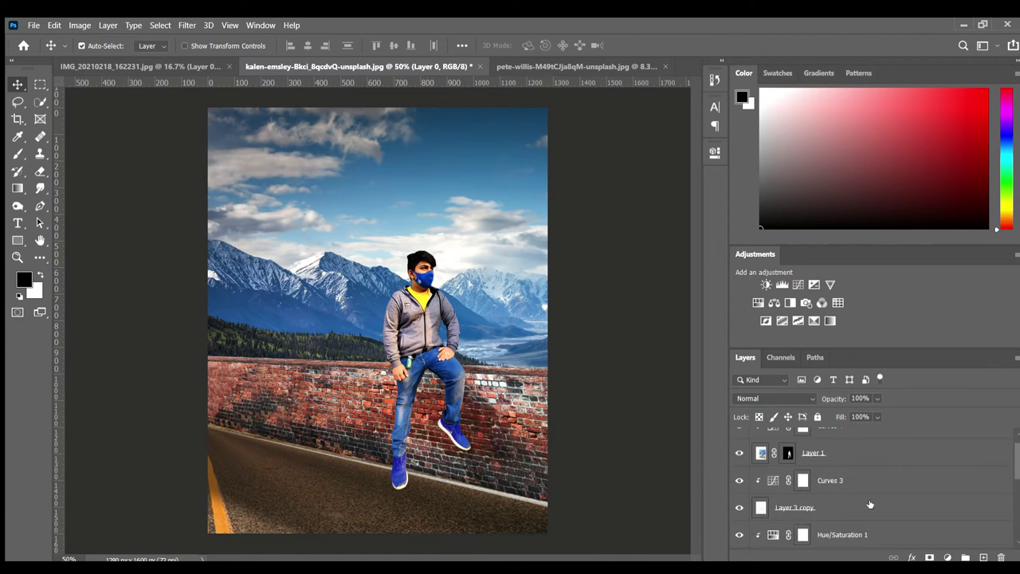
key("ctrl+z")
key("ctrl+z")
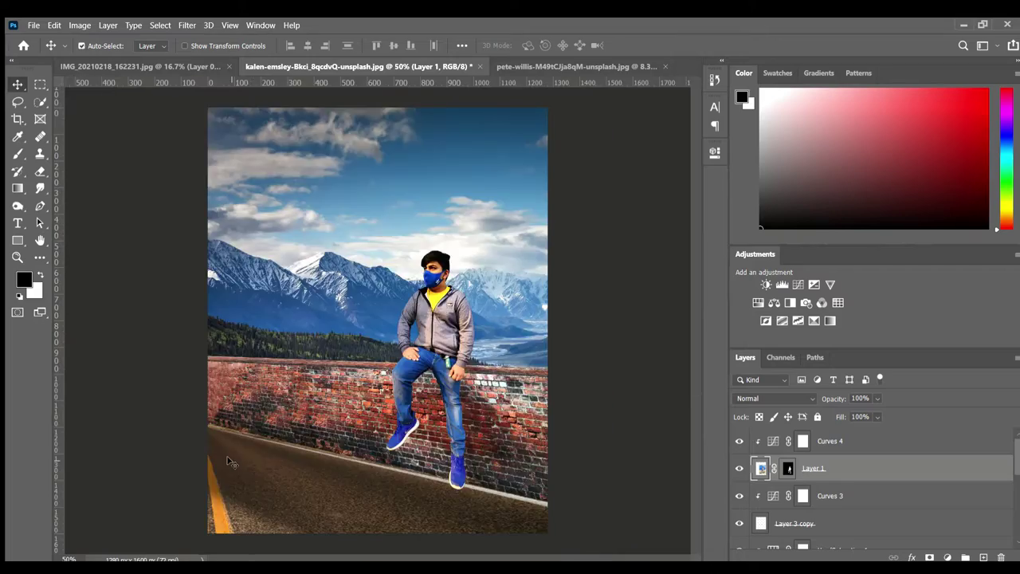
key("ctrl+z")
key("ctrl+z")
key("ctrl+z")
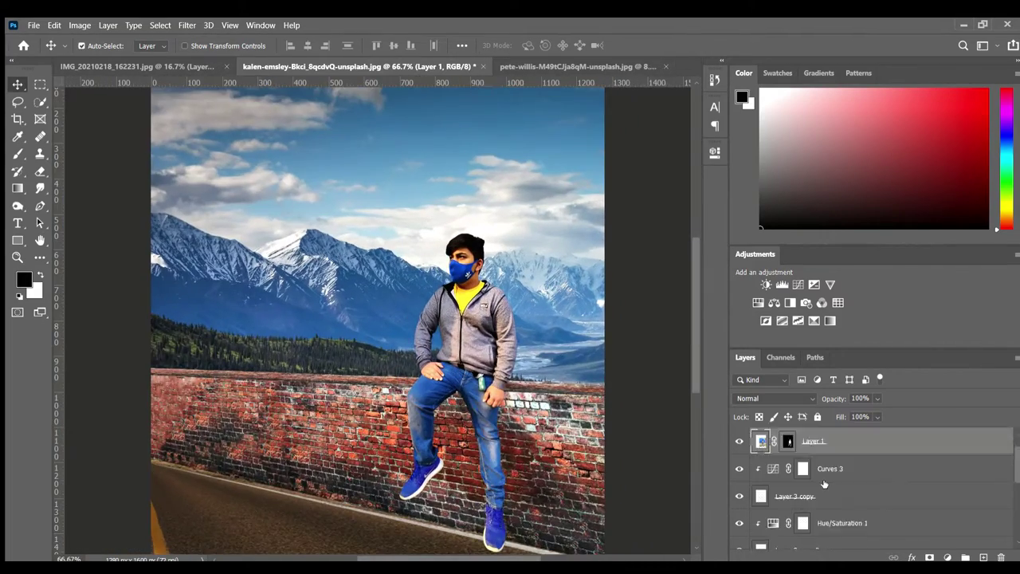
key("ctrl+z")
key("ctrl+z")
key("ctrl+z")
key("ctrl+z")
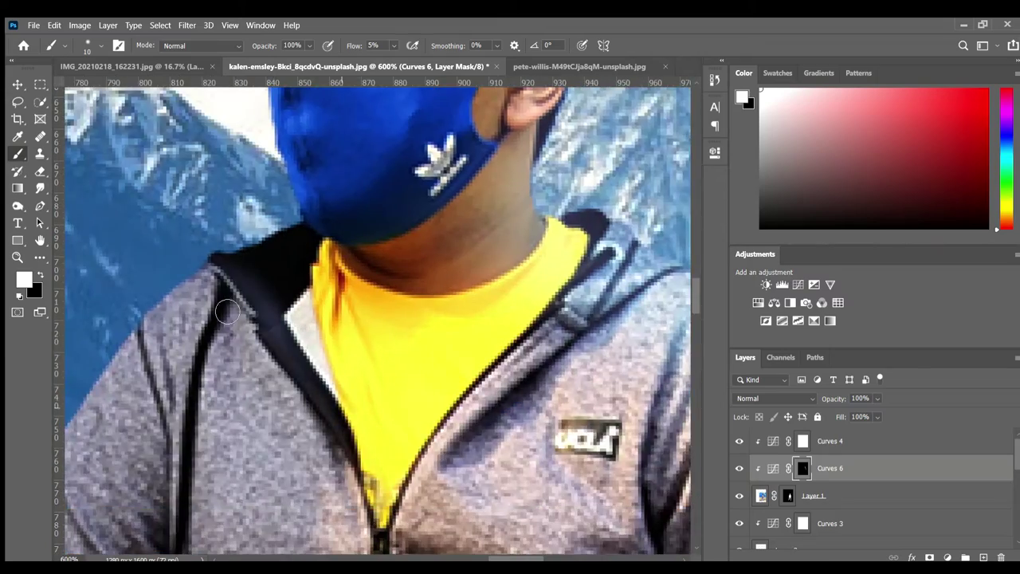
Invert the Curves 7 mask to black so its effect is hidden, then zoom in on the man.
key("ctrl+0")
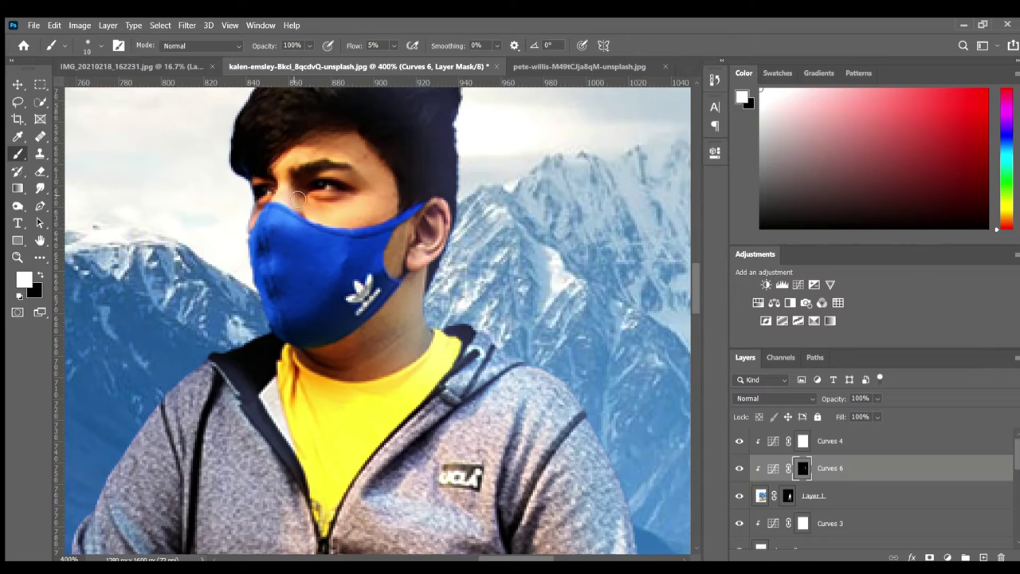
key("ctrl+0")
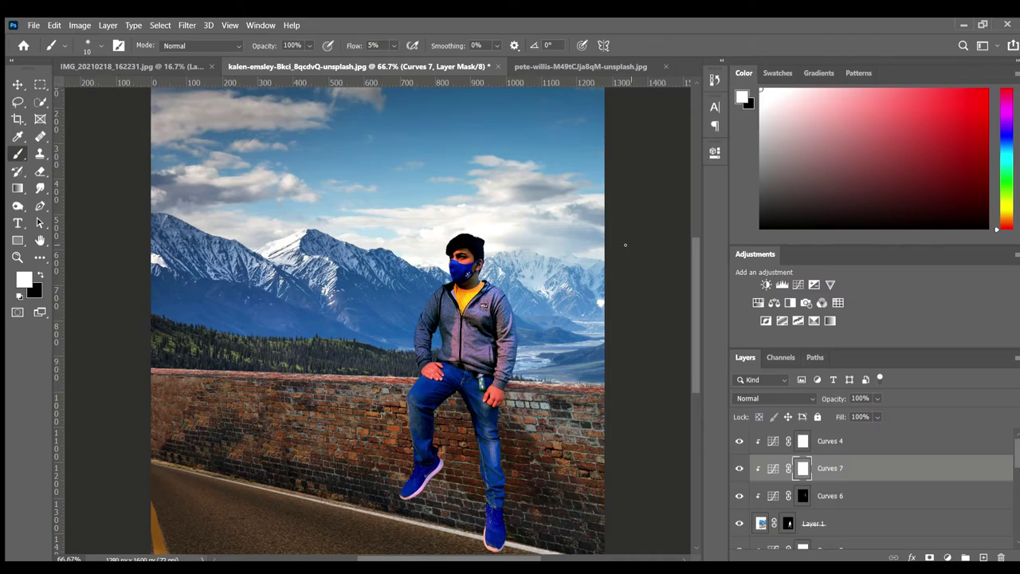
key("ctrl+i")
key("ctrl+plus")
key("ctrl+plus")
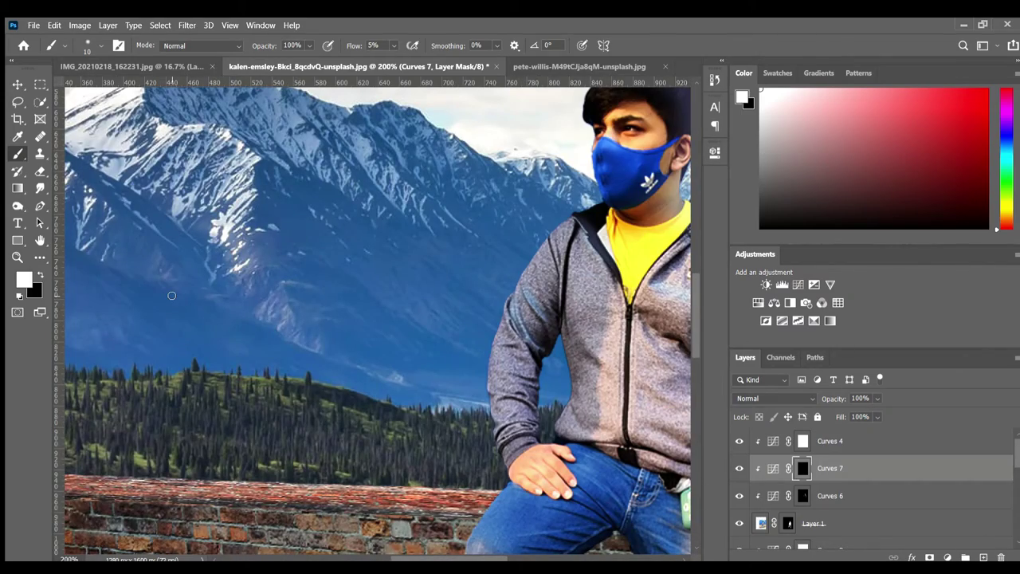
key("ctrl+plus")
scroll(345, 360, "down", 5)
scroll(344, 361, "up", 8)
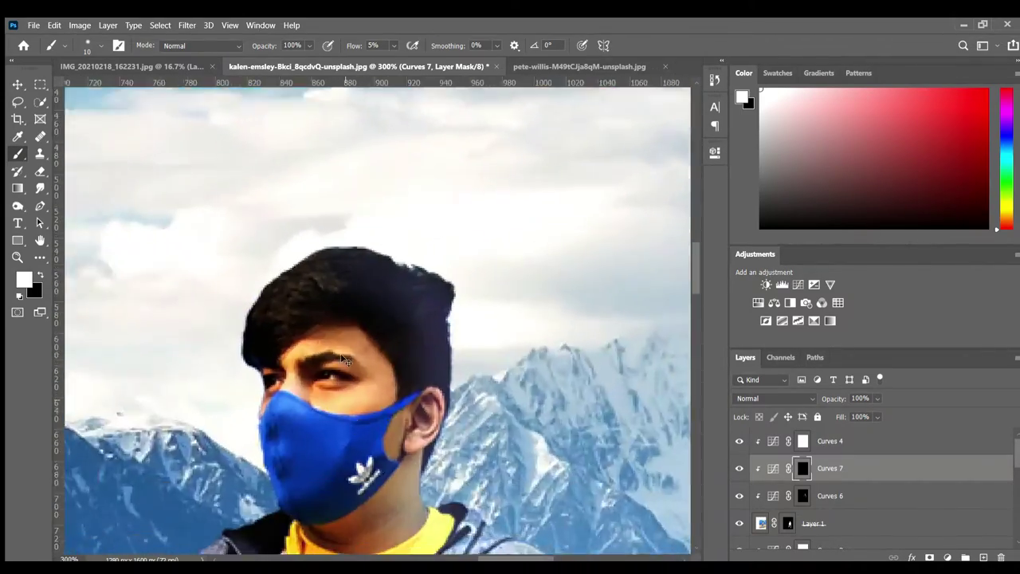
scroll(344, 360, "up", 2)
scroll(317, 250, "up", 1)
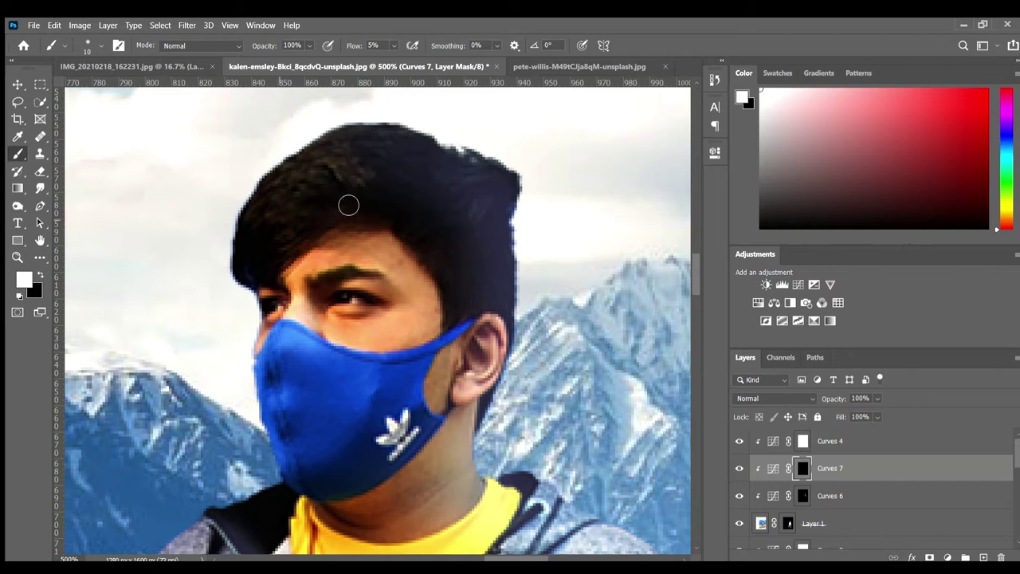
scroll(292, 343, "down", 3)
Enlarge the brush to about 40 and paint the Curves 7 effect onto the jeans.
left_click_drag(406, 400, 439, 224)
scroll(439, 223, "down", 1)
scroll(273, 226, "down", 2)
scroll(310, 354, "down", 2)
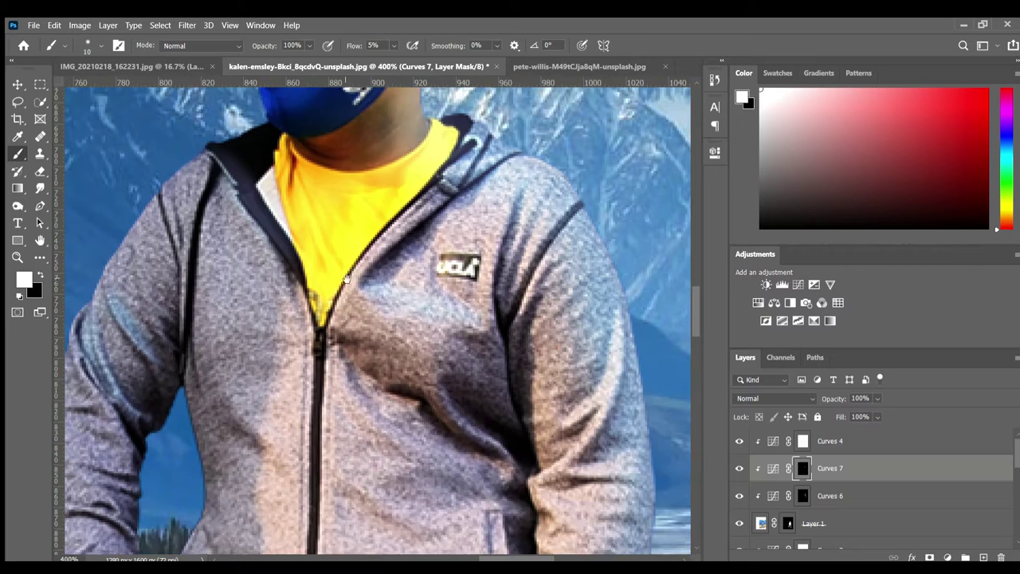
scroll(287, 414, "down", 2)
scroll(250, 488, "down", 1)
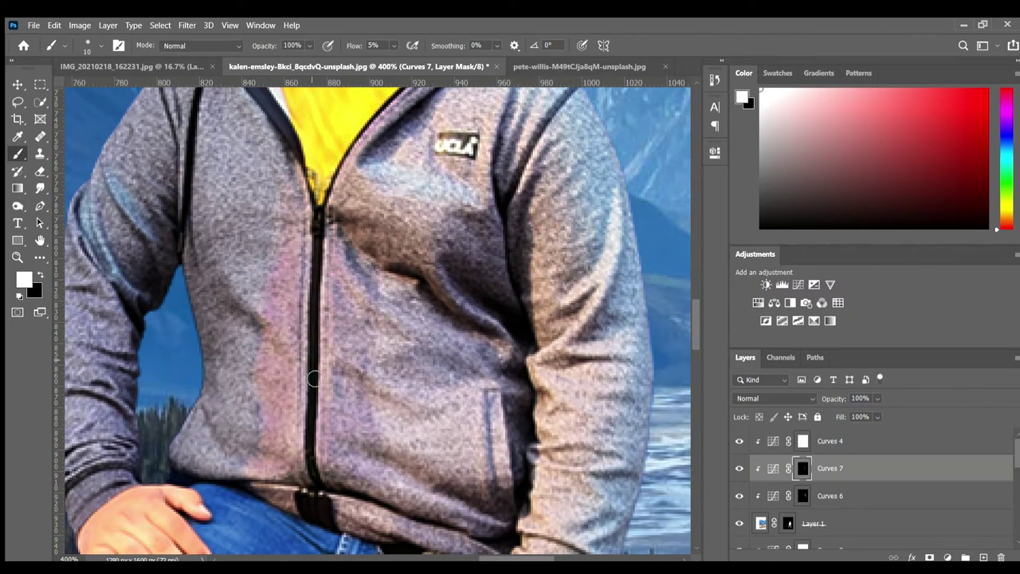
scroll(313, 379, "down", 3)
key("ctrl+minus")
key("bracketright")
key("bracketright")
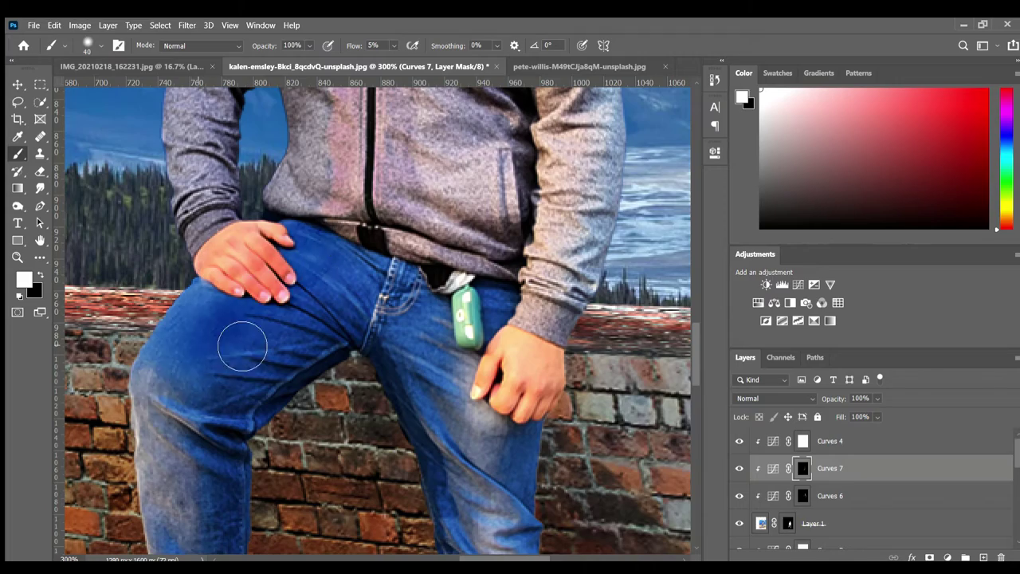
scroll(244, 346, "down", 3)
key("ctrl+minus")
left_click_drag(339, 198, 343, 225)
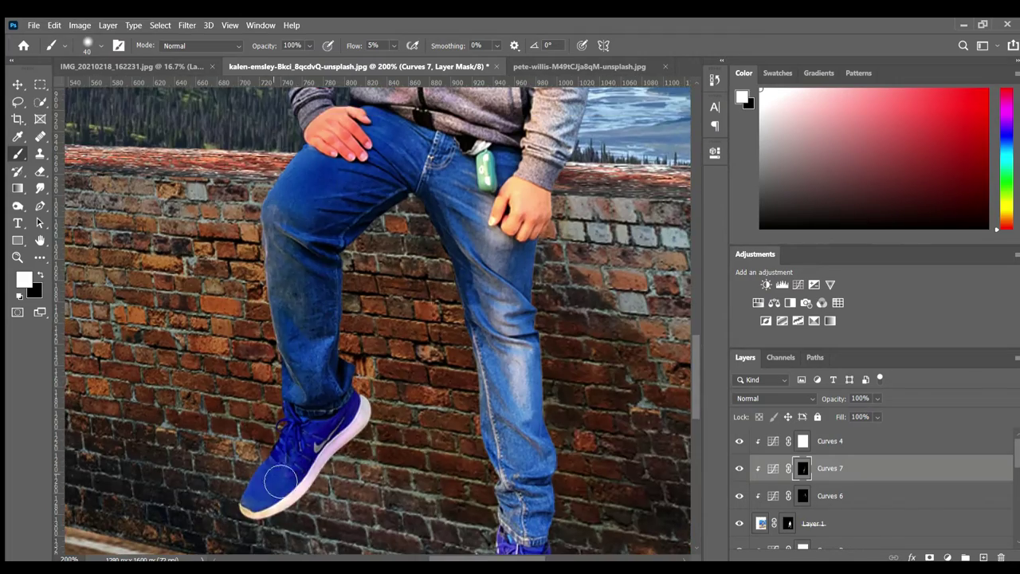
Paint the Curves 7 effect in white onto the jacket and zipper area.
scroll(396, 191, "up", 5)
key("ctrl+plus")
key("ctrl+plus")
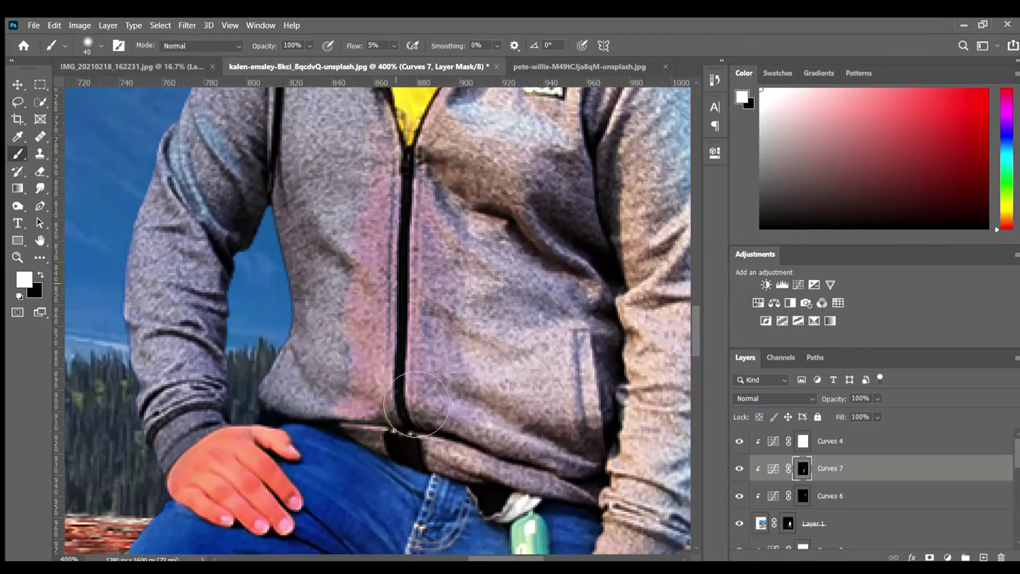
scroll(420, 299, "down", 5)
scroll(349, 386, "up", 4)
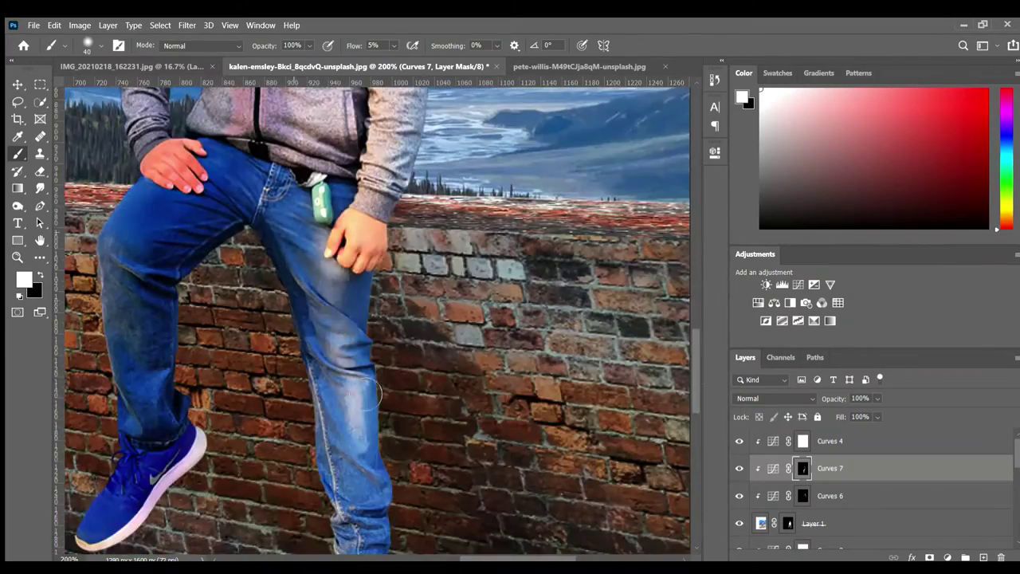
scroll(349, 386, "down", 4)
scroll(366, 446, "up", 3)
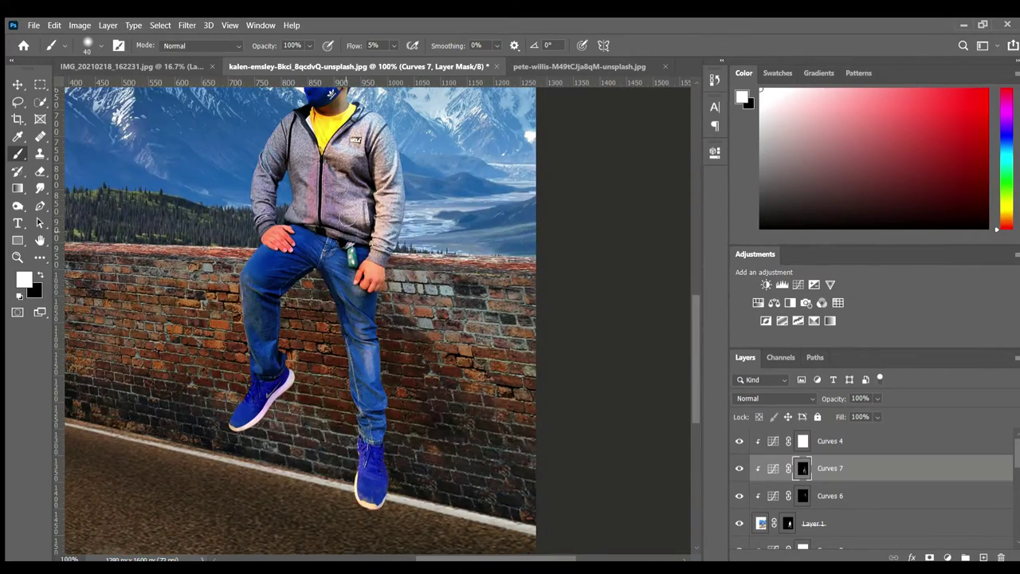
scroll(339, 185, "down", 3)
scroll(443, 270, "up", 4)
scroll(444, 269, "down", 4)
key("x")
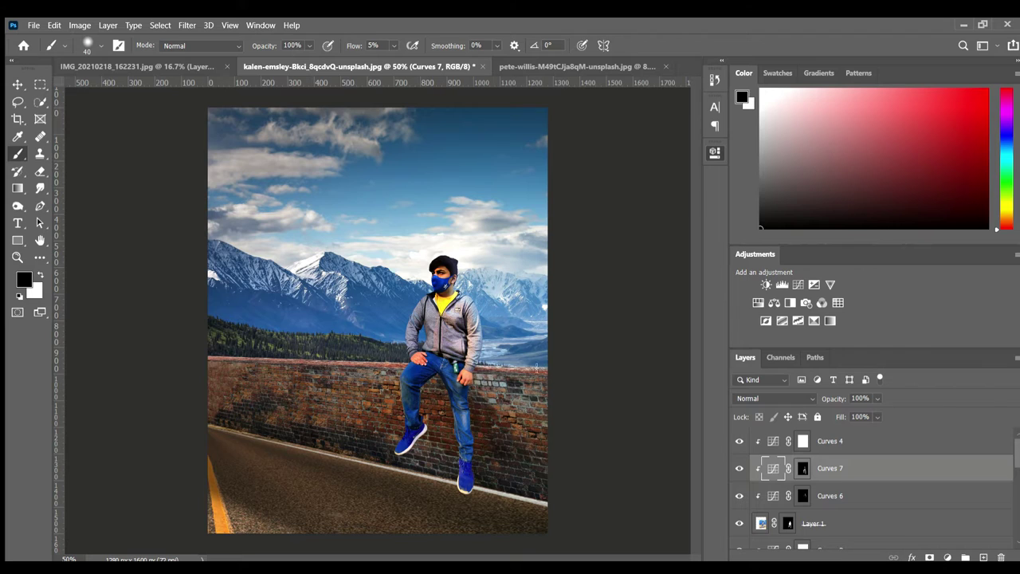
scroll(423, 342, "up", 5)
key("x")
Refine the Curves 7 mask with eraser and brush touch-ups across the shoes and clothing.
left_click(802, 468)
scroll(540, 211, "up", 1)
key("e")
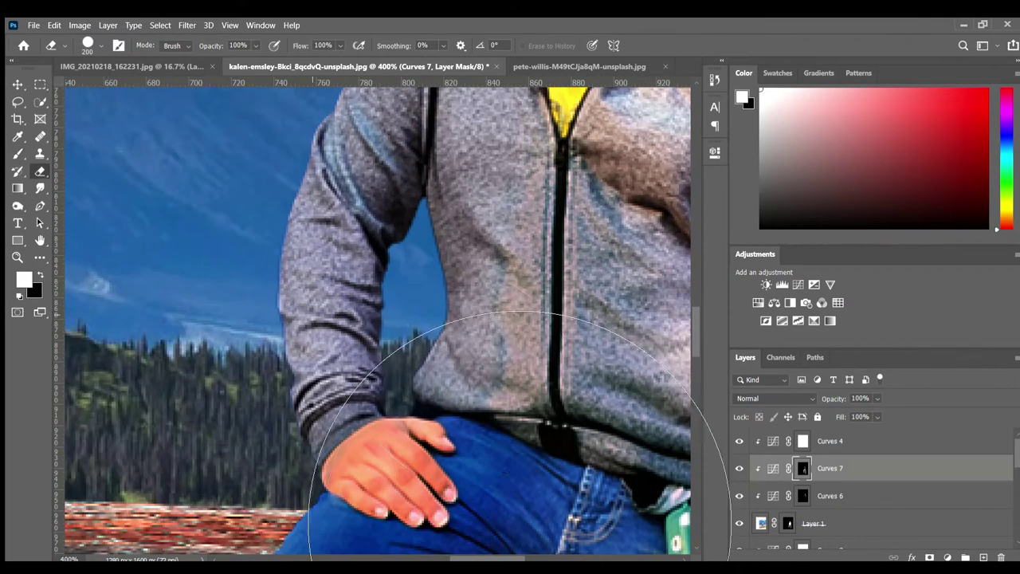
key("z")
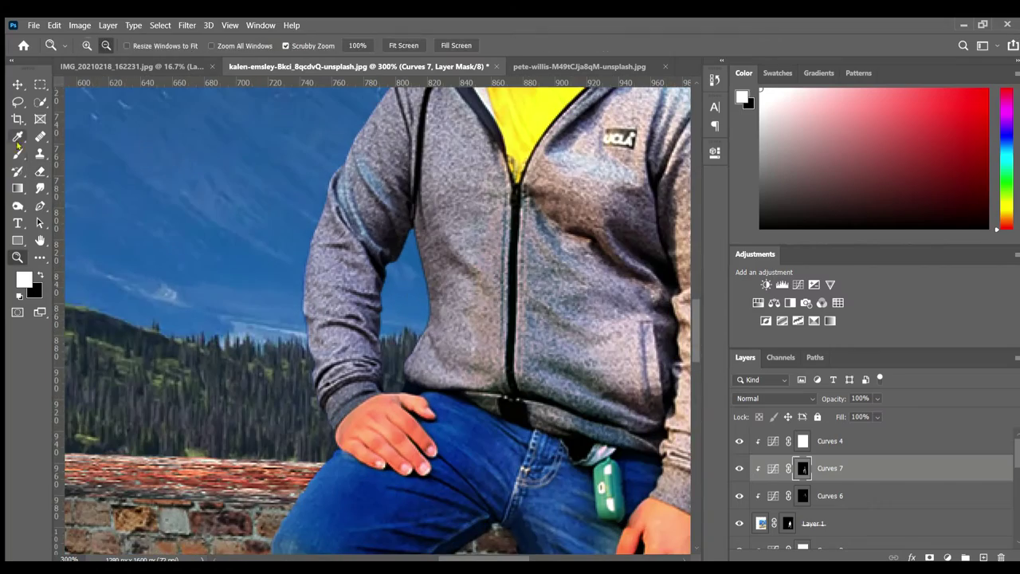
key("b")
key("ctrl+0")
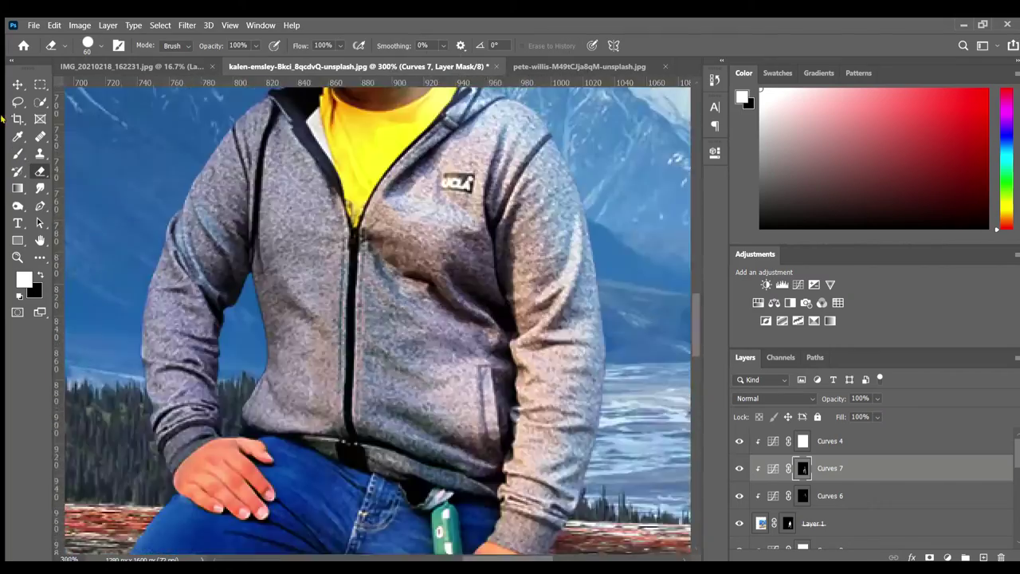
scroll(367, 338, "up", 5)
scroll(367, 339, "down", 4)
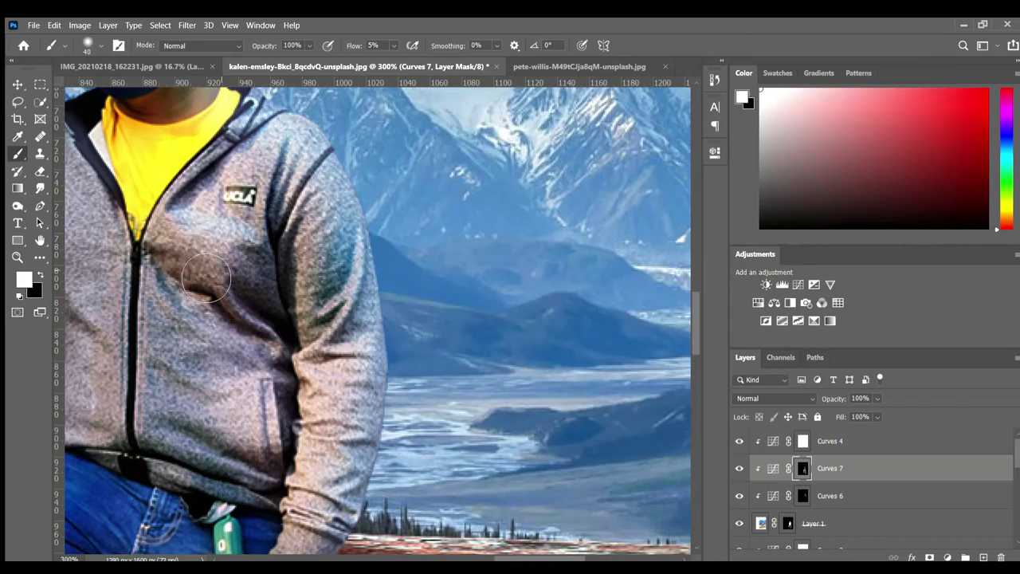
scroll(255, 236, "up", 2)
scroll(256, 237, "down", 4)
scroll(147, 192, "up", 4)
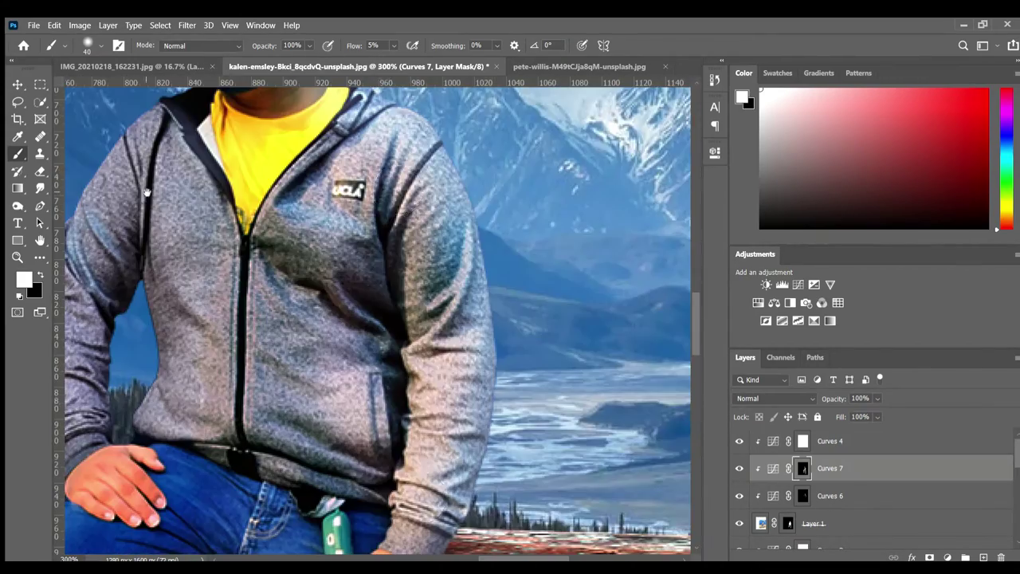
scroll(428, 258, "down", 2)
scroll(446, 334, "down", 3)
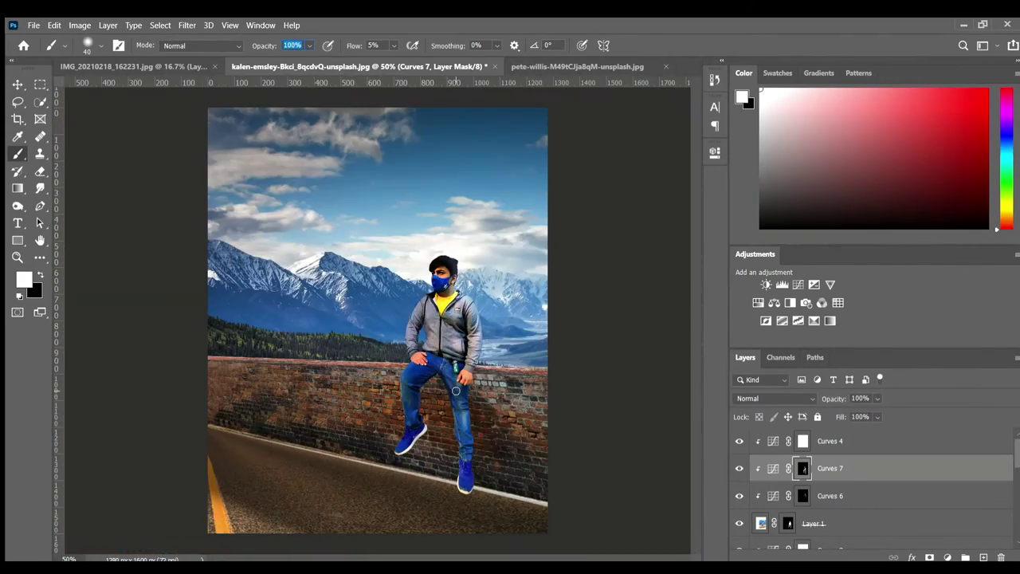
scroll(517, 295, "up", 4)
Move Curves 6 above Curves 7 and select the wall's Layer 3.
key("alt+bracketleft")
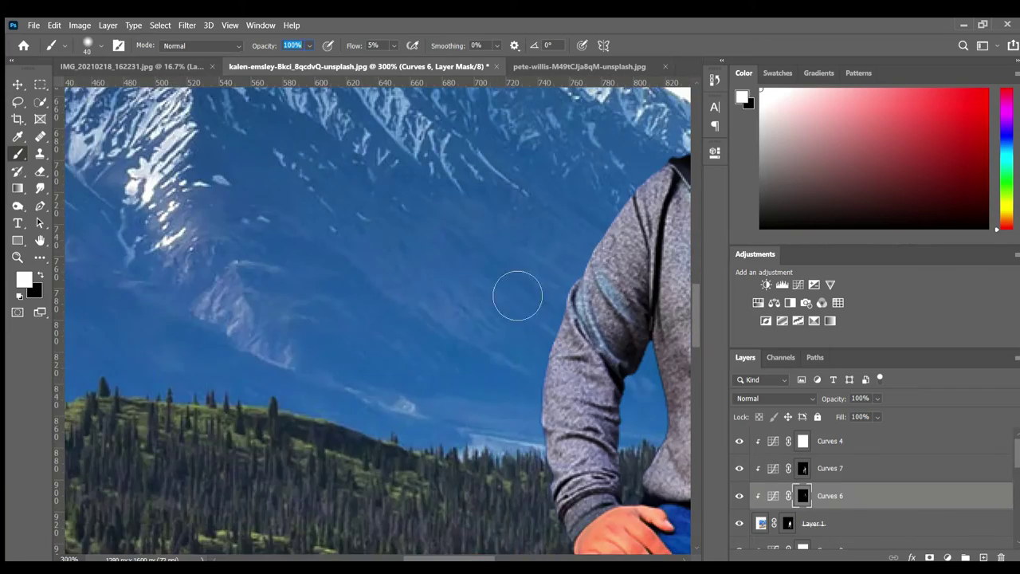
scroll(452, 233, "down", 3)
scroll(390, 258, "up", 3)
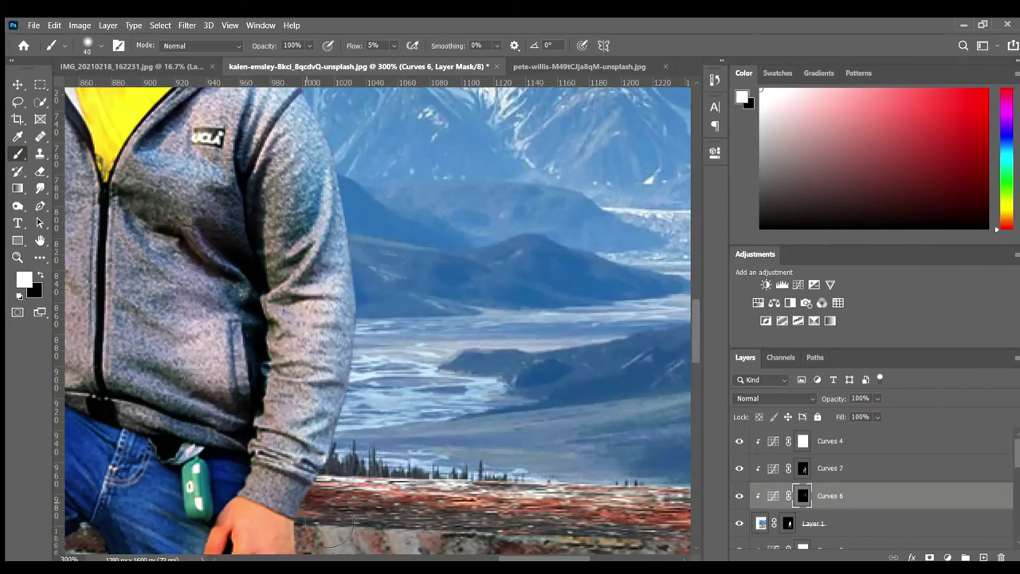
scroll(281, 423, "down", 2)
scroll(596, 454, "down", 2)
key("ctrl+bracketright")
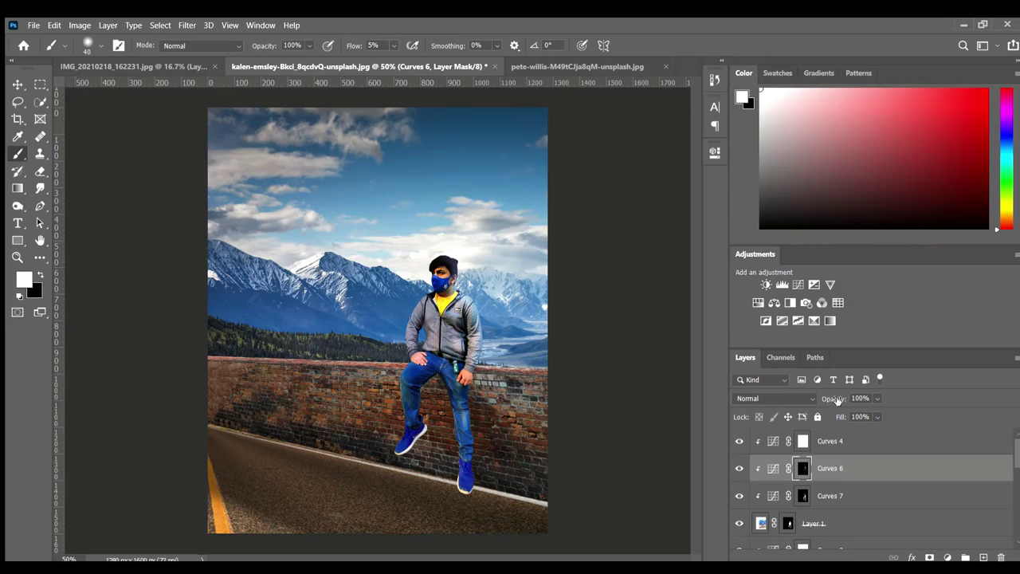
scroll(393, 239, "up", 3)
left_click(394, 239, "ctrl")
scroll(394, 239, "down", 3)
scroll(297, 218, "up", 3)
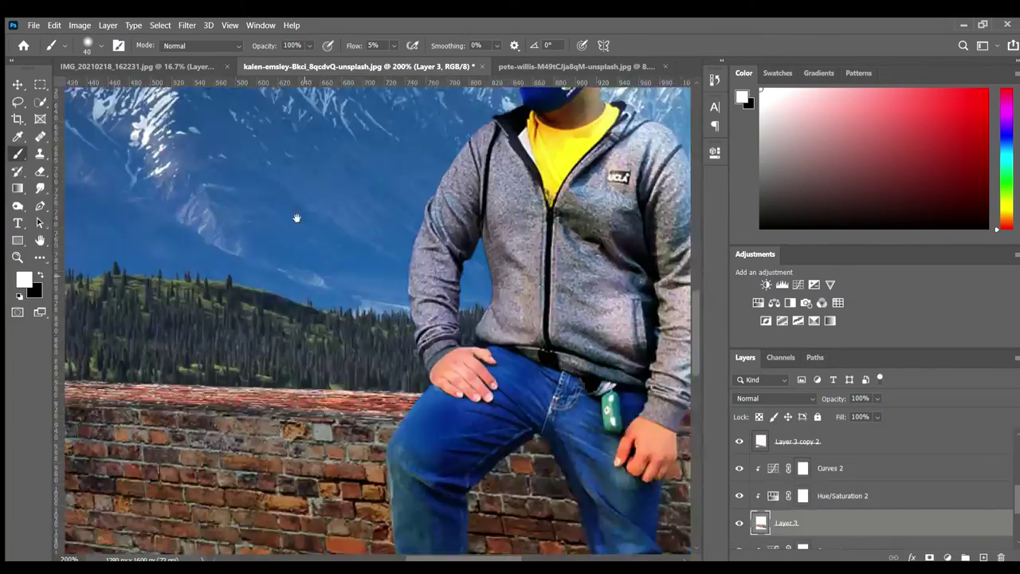
Paint soft black shadows at 5% flow on the wall behind the man's legs.
scroll(297, 218, "down", 3)
scroll(231, 240, "up", 3)
scroll(398, 185, "down", 3)
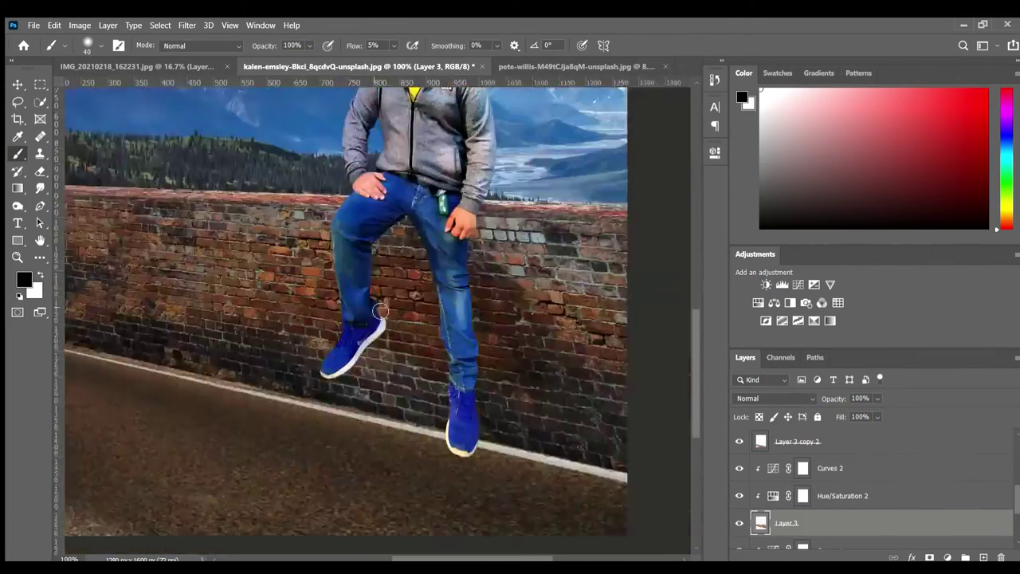
scroll(383, 313, "up", 3)
scroll(365, 428, "down", 2)
scroll(392, 298, "down", 3)
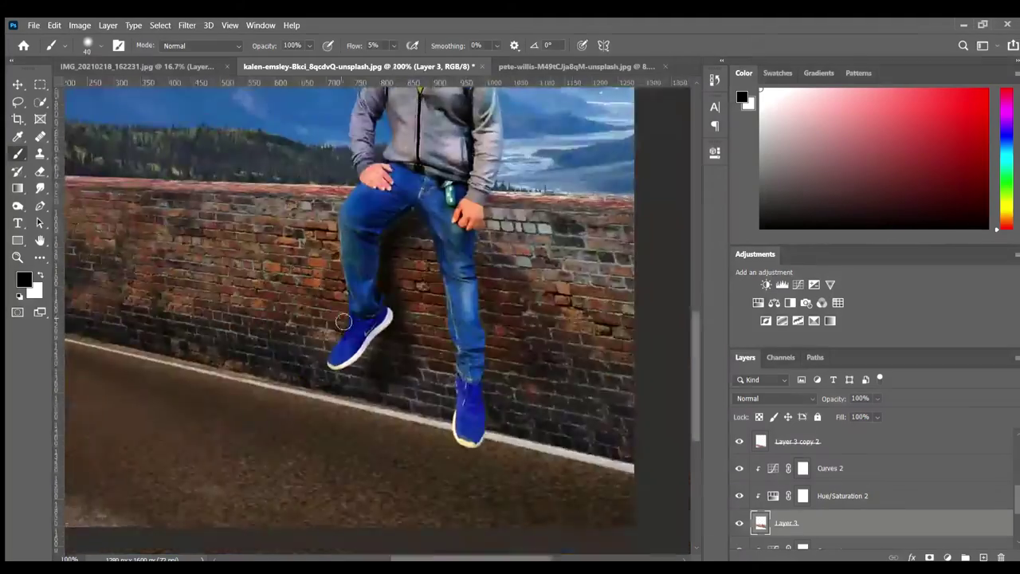
scroll(433, 304, "up", 2)
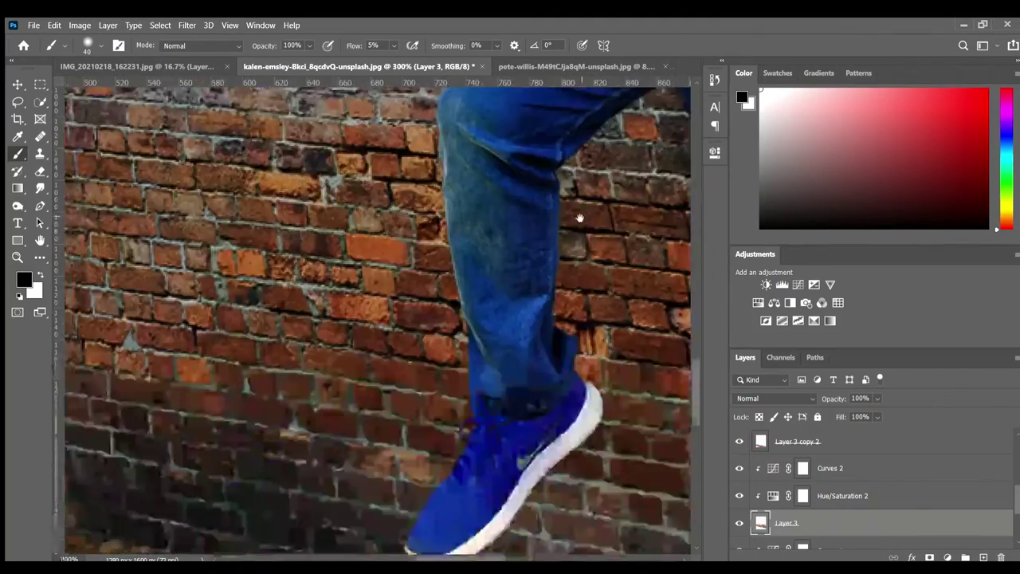
scroll(573, 194, "down", 1)
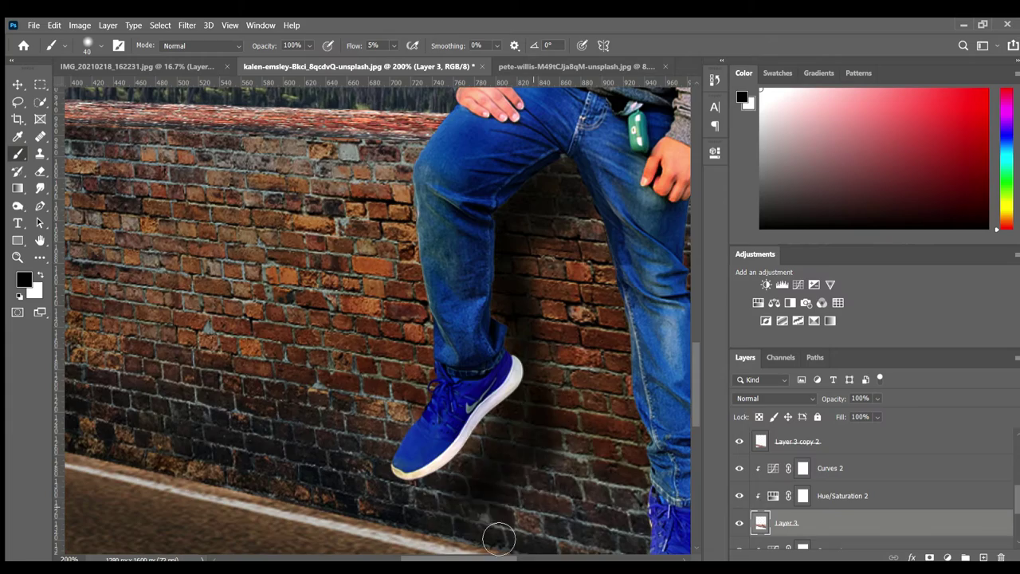
scroll(505, 311, "down", 3)
scroll(616, 144, "up", 3)
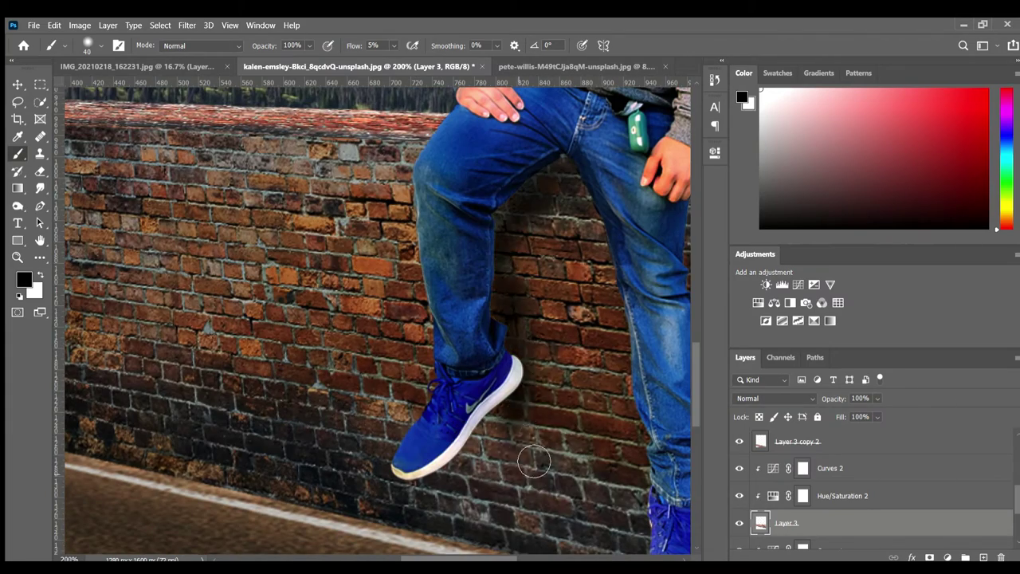
scroll(549, 523, "down", 3)
scroll(422, 269, "up", 3)
scroll(453, 520, "down", 3)
scroll(434, 145, "up", 3)
scroll(405, 296, "up", 2)
scroll(462, 406, "down", 5)
scroll(331, 278, "left", 3)
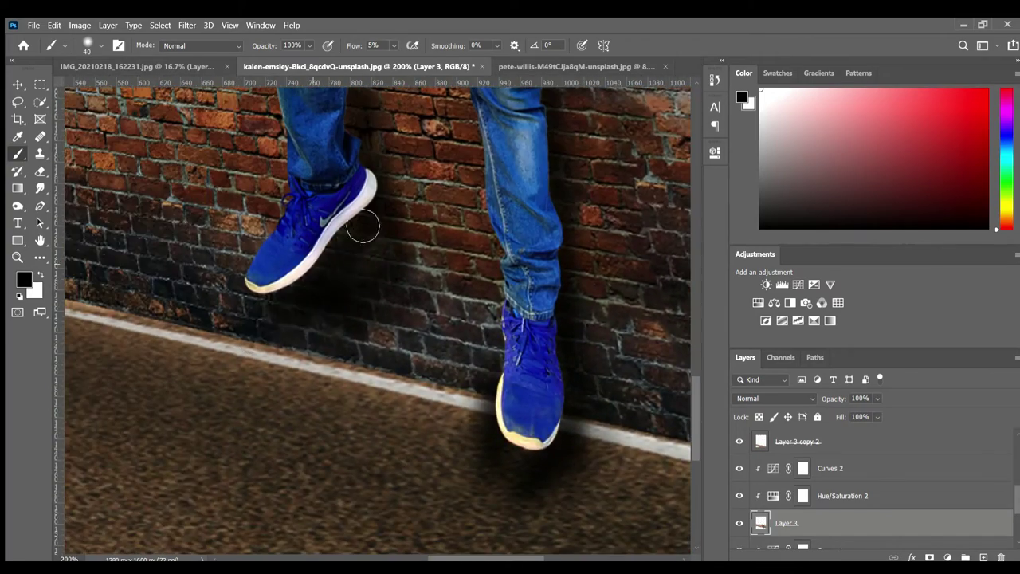
scroll(365, 224, "down", 3)
Erase stray shadow paint with the Eraser, then return to the Brush.
key("e")
scroll(362, 486, "up", 3)
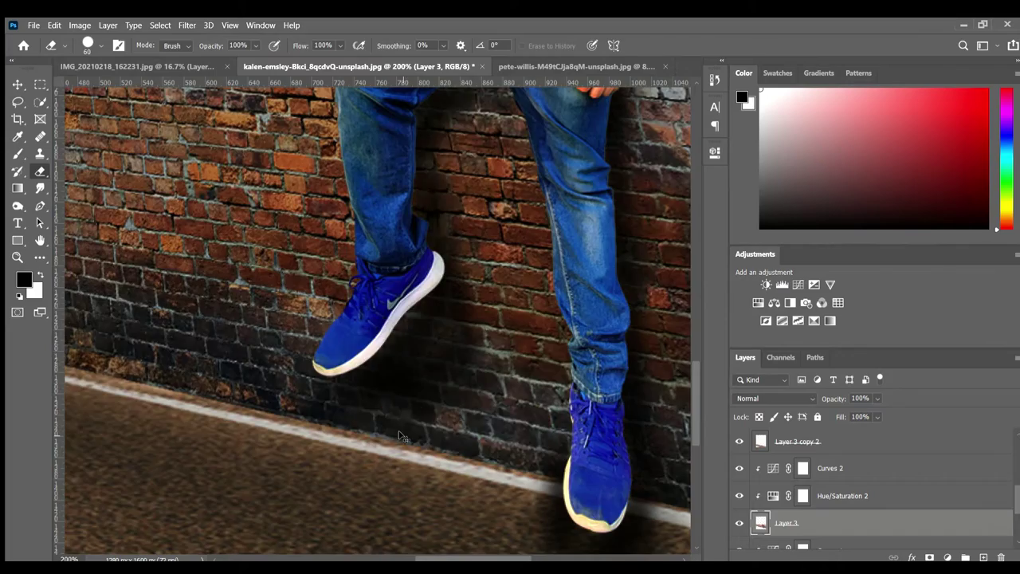
key("z")
scroll(398, 431, "down", 2)
scroll(400, 295, "up", 2)
key("b")
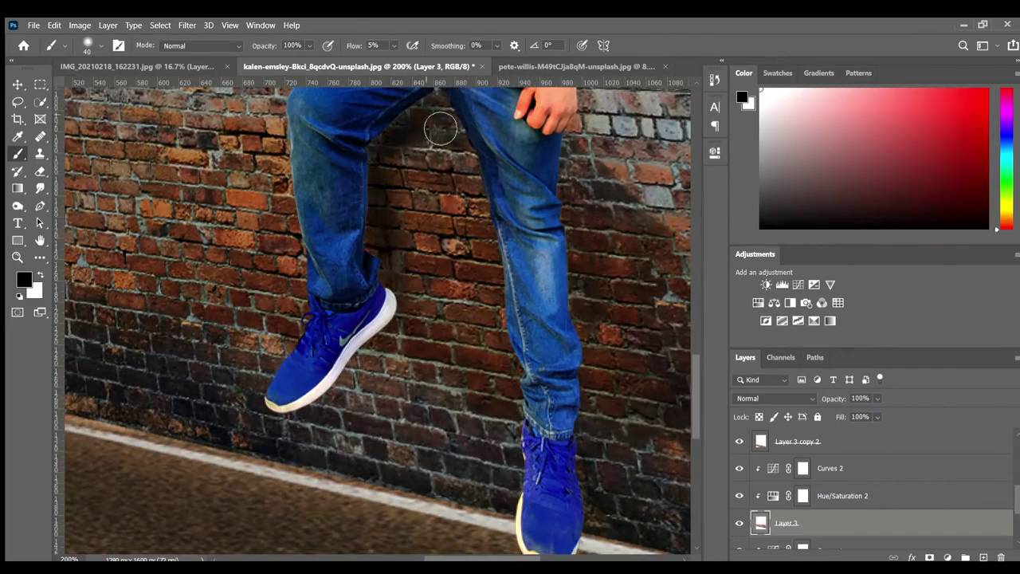
scroll(369, 221, "down", 1)
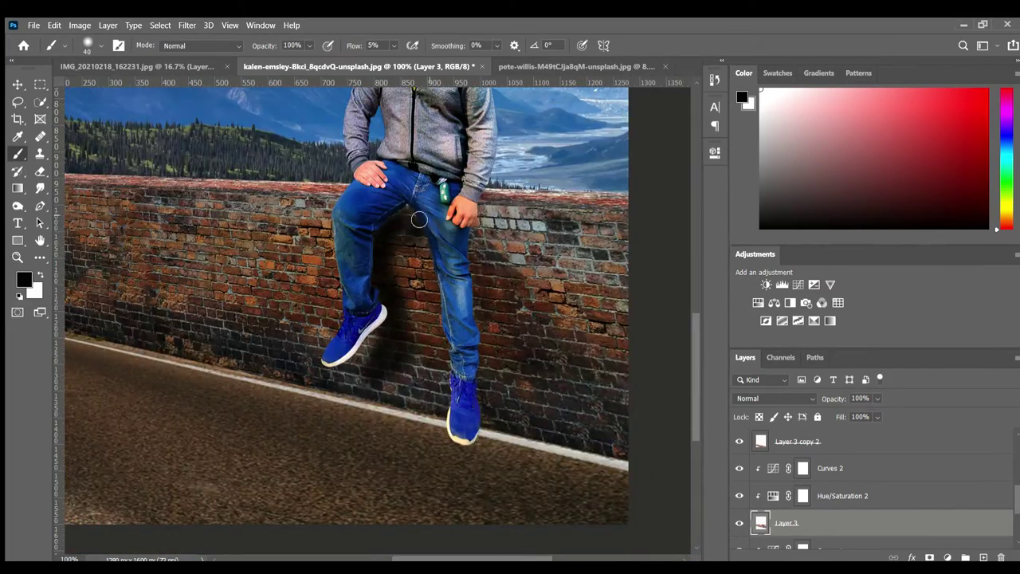
scroll(405, 235, "down", 1)
scroll(254, 256, "up", 2)
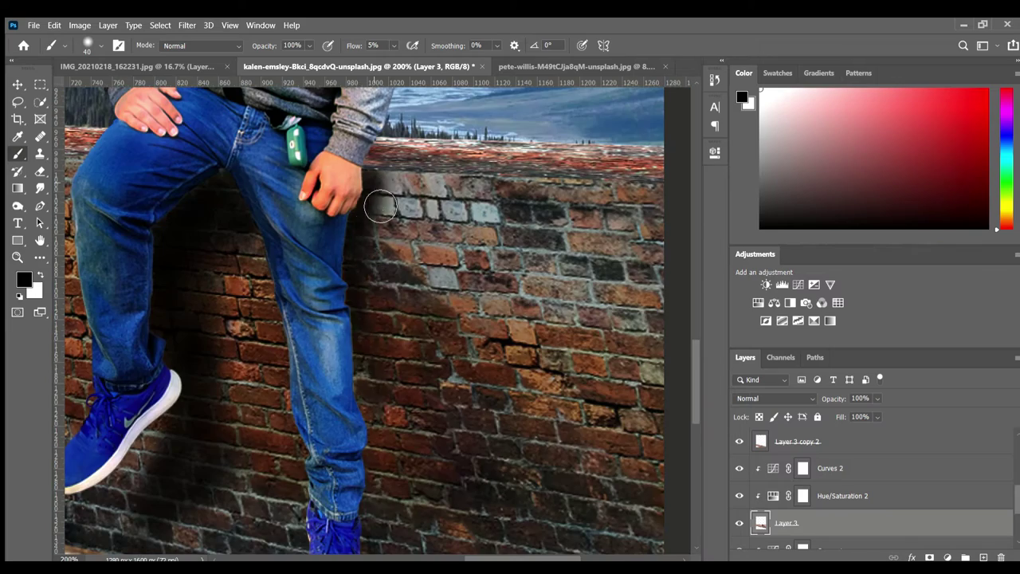
Add dark shadow on the ground by the shoe and behind the arm.
left_click_drag(388, 463, 382, 387)
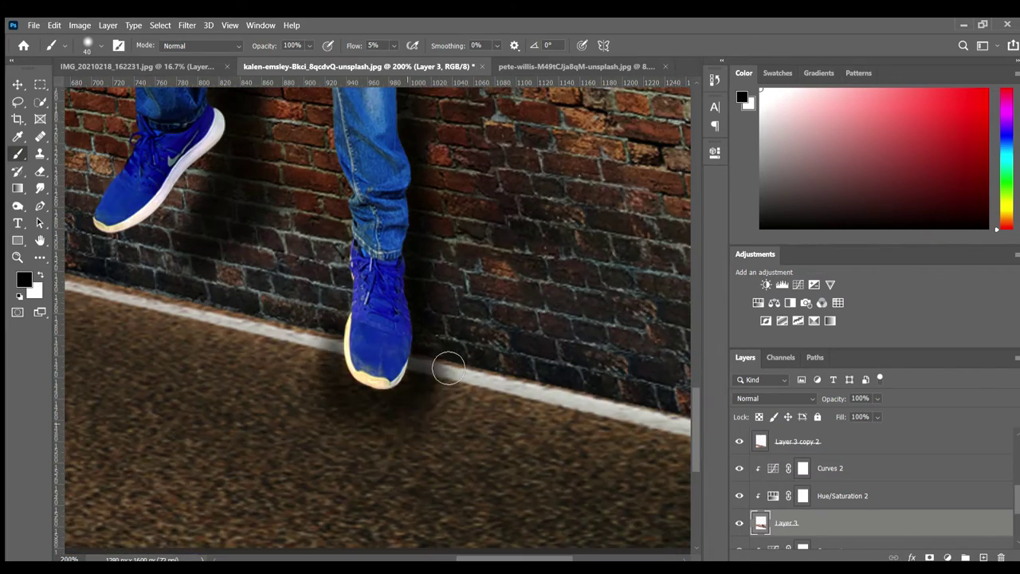
scroll(330, 436, "up", 1)
scroll(391, 263, "down", 5)
scroll(446, 375, "up", 5)
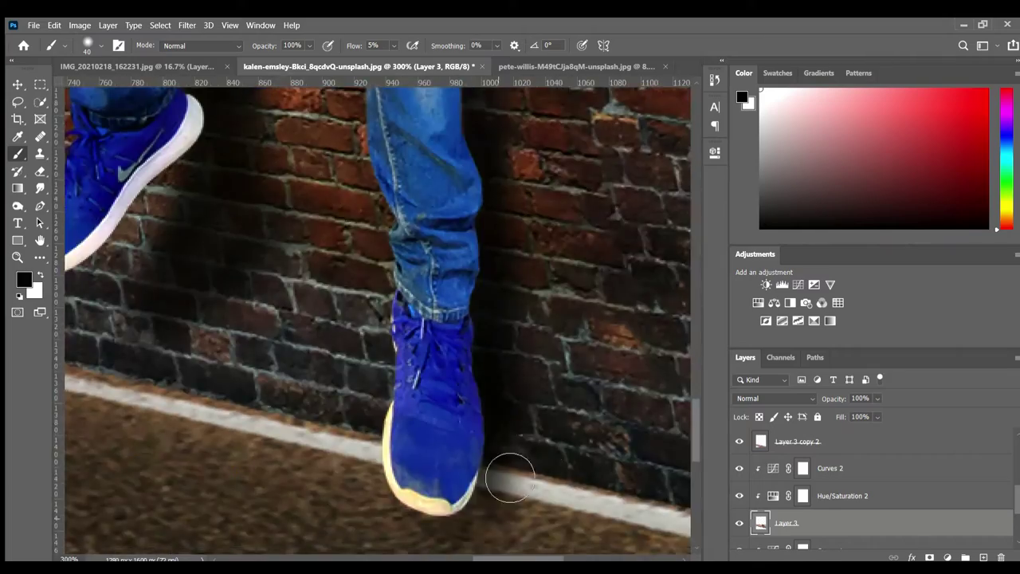
scroll(478, 382, "down", 1)
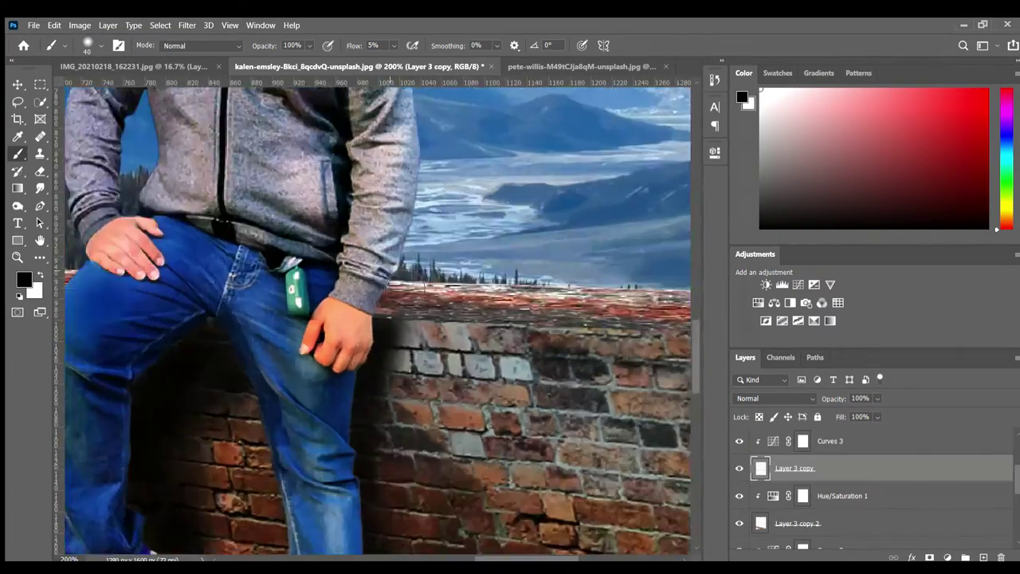
left_click_drag(410, 352, 444, 285)
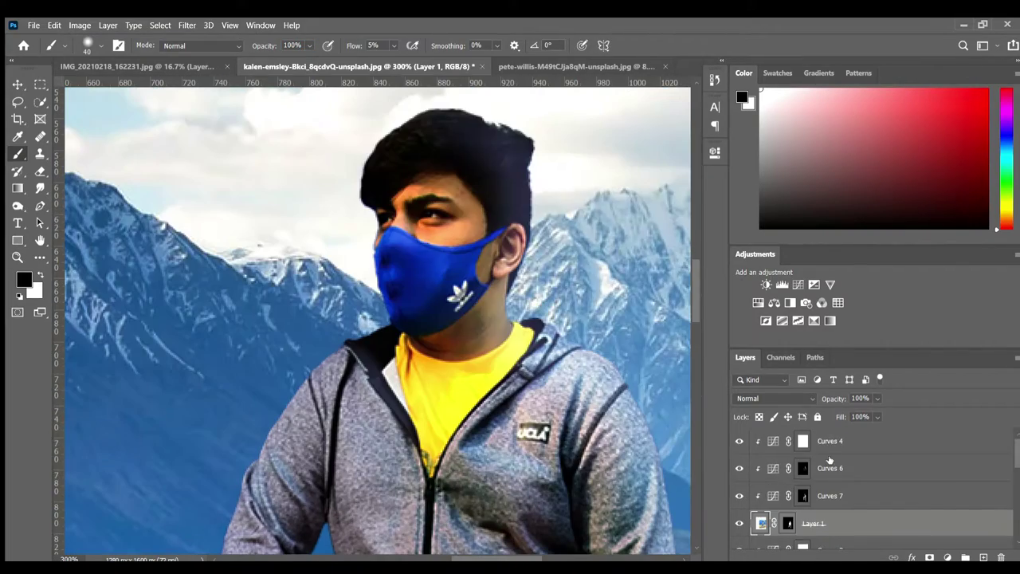
Rename the Curves 7 adjustment to 'shadow'.
left_click(829, 462)
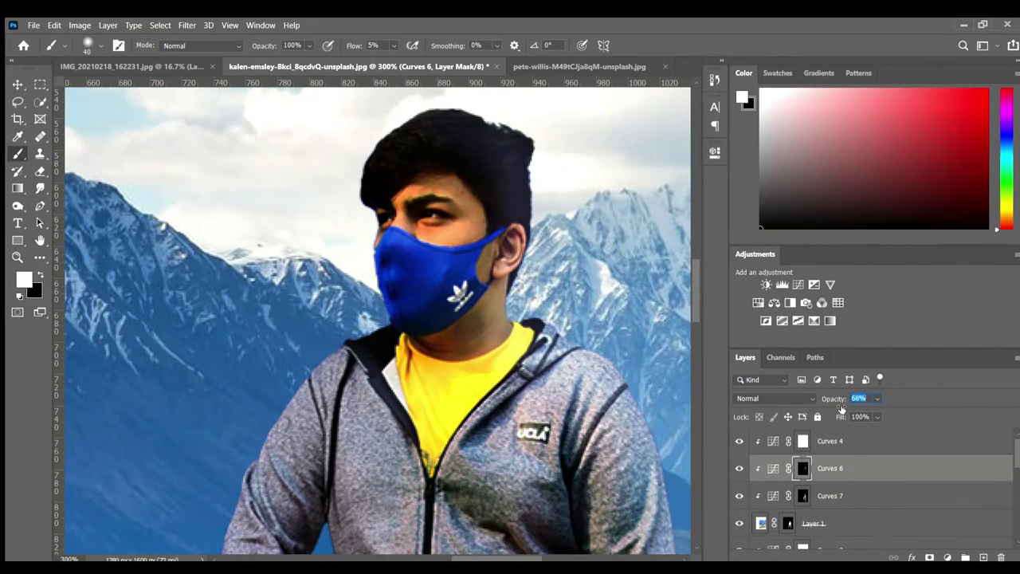
type("highlights")
double_click(830, 496)
type("shadow")
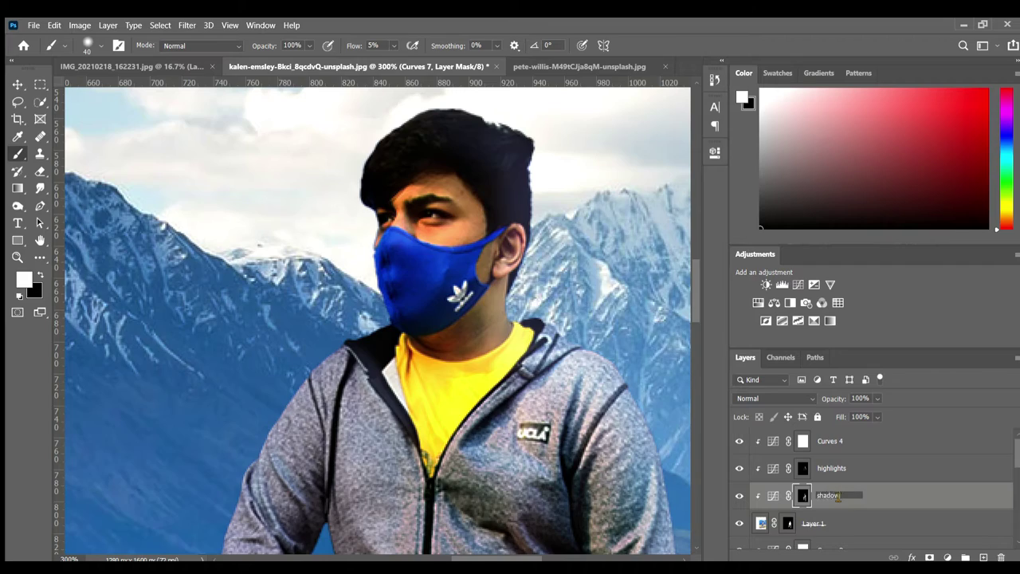
key("Return")
Set colours to white over black and move Curves 6 below the shadow layer.
scroll(445, 297, "up", 2)
key("x")
key("ctrl+minus")
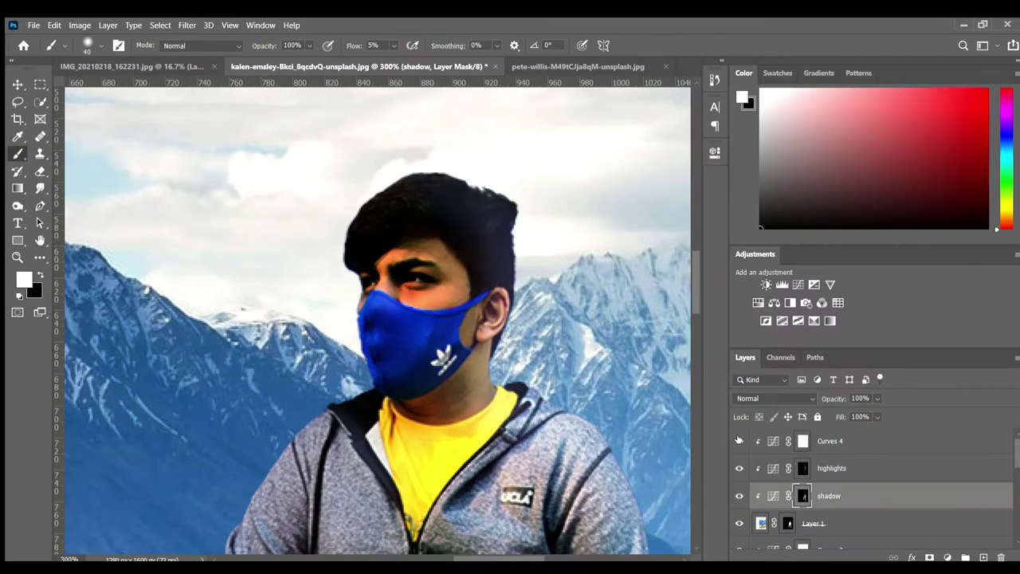
key("ctrl+minus")
key("ctrl+z")
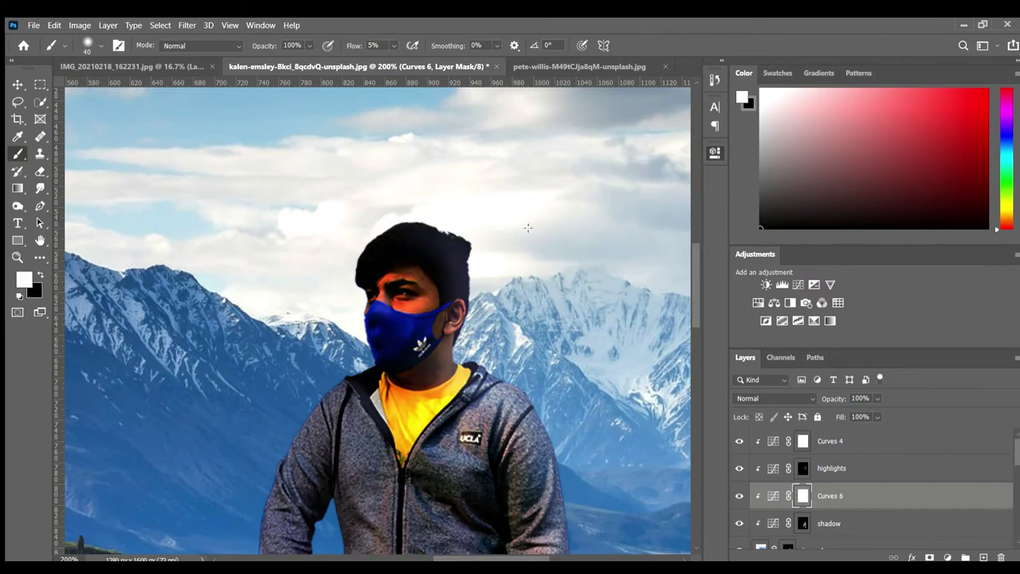
key("ctrl+0")
key("ctrl+1")
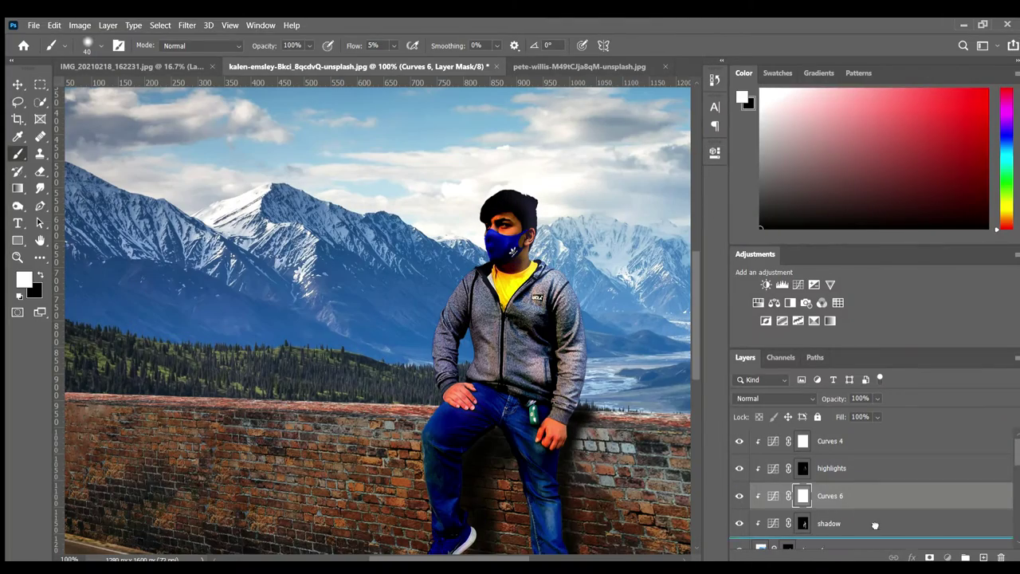
left_click_drag(845, 496, 794, 519)
Invert the shadow 2 mask to black and paint its darkening in white over the hoodie and torso.
key("ctrl+i")
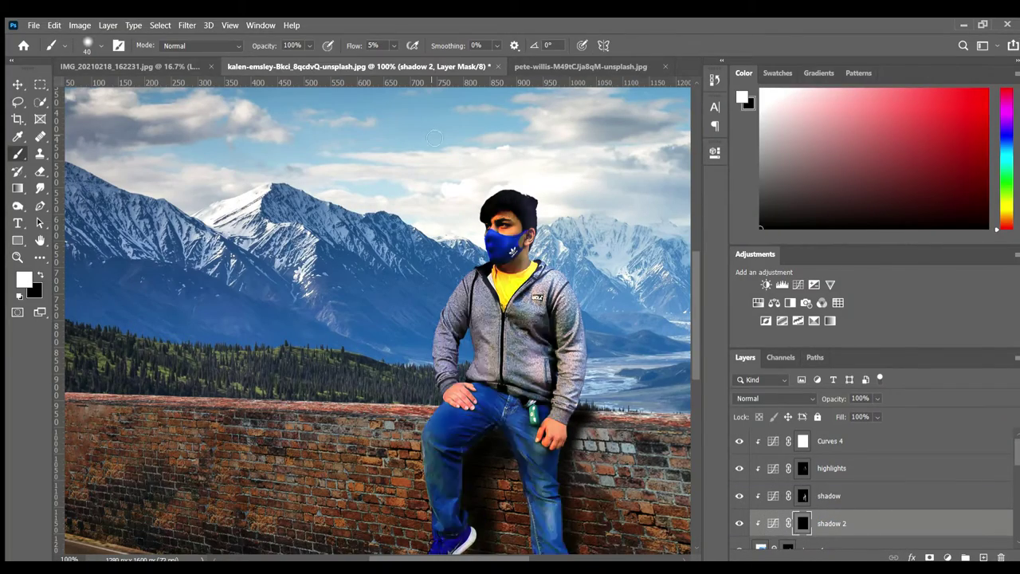
scroll(507, 219, "up", 7, "alt")
key("x")
mouse_move(507, 232)
left_mouse_down()
mouse_move(569, 250)
mouse_move(464, 277)
left_mouse_up()
scroll(464, 278, "down", 4, "alt")
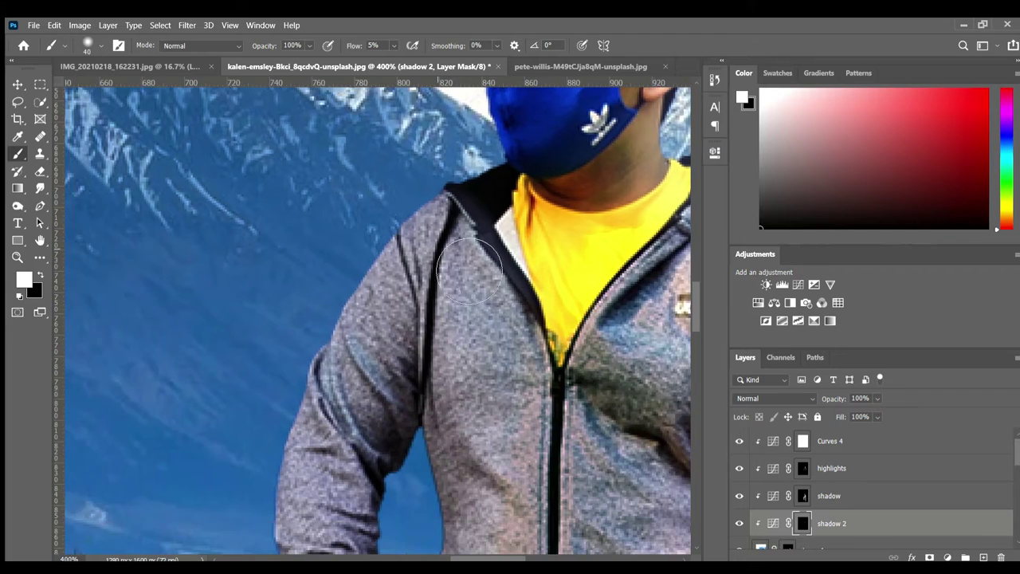
scroll(428, 239, "down", 5)
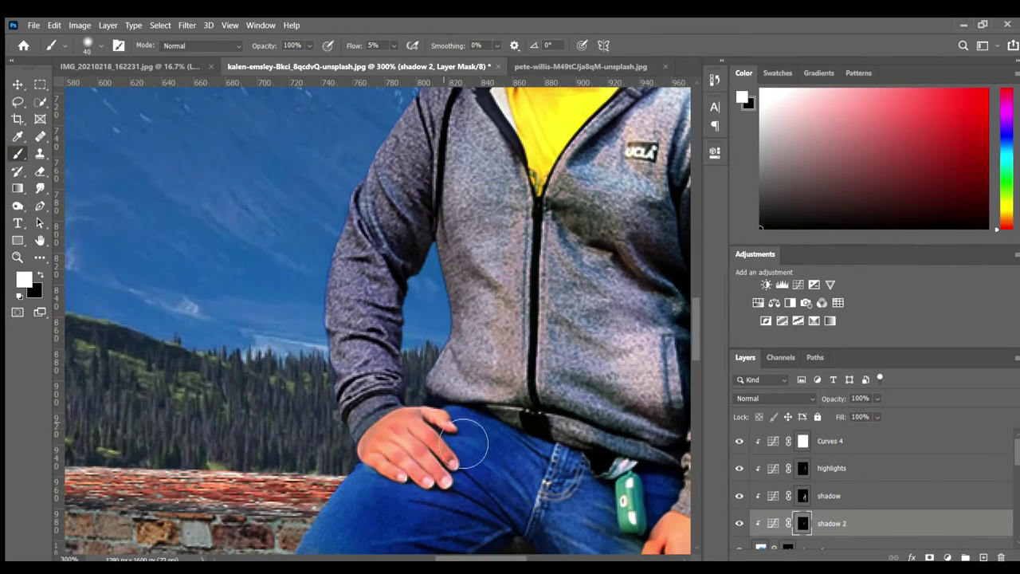
scroll(391, 451, "up", 2)
scroll(390, 450, "right", 2)
scroll(492, 167, "up", 1)
scroll(438, 166, "down", 3)
scroll(391, 165, "right", 2)
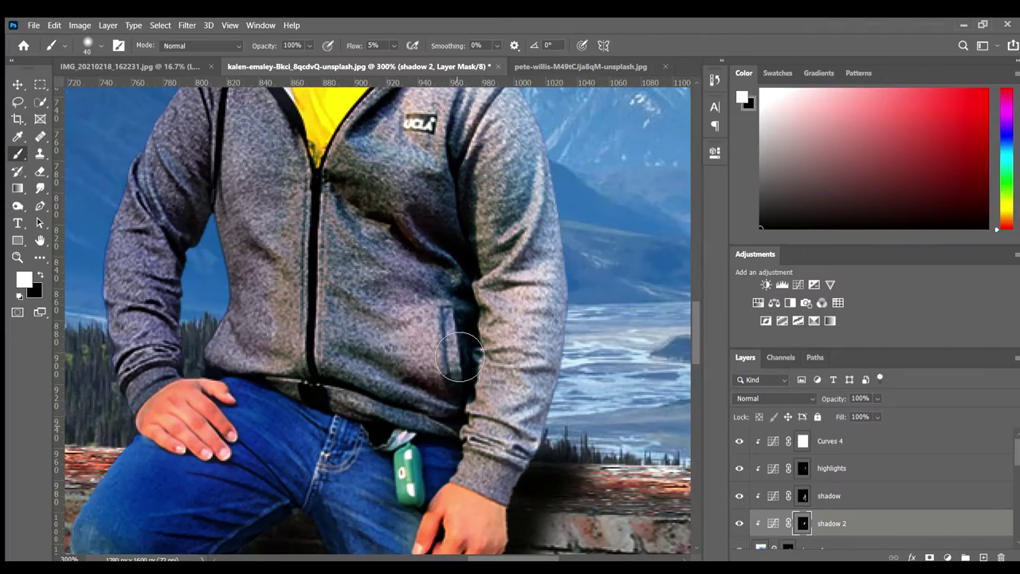
Move shadow 2 above the shadow layer and review the result.
key("ctrl+bracketright")
scroll(399, 335, "up", 1)
scroll(343, 287, "up", 3)
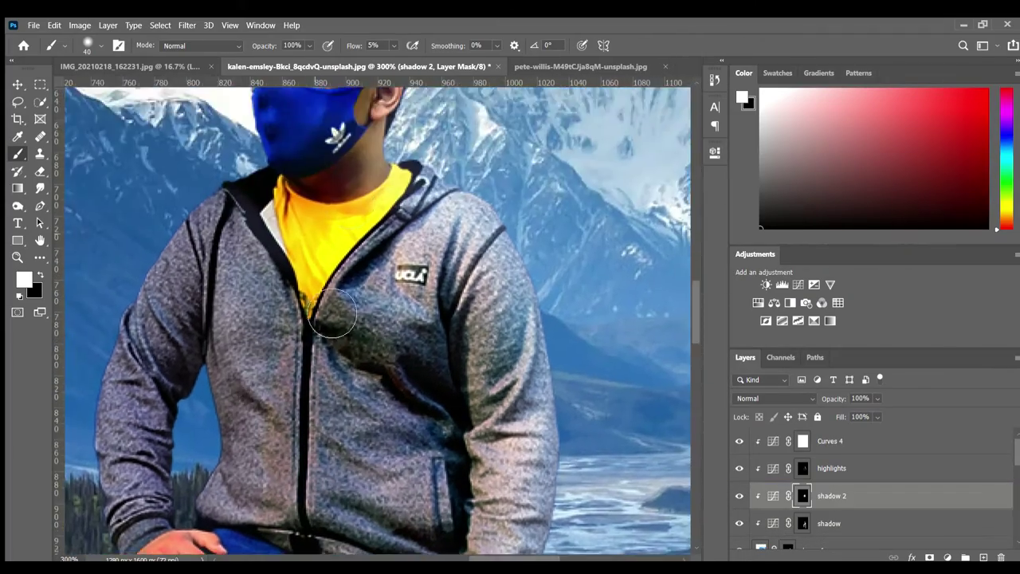
scroll(339, 293, "down", 1, "alt")
scroll(274, 284, "down", 3)
scroll(246, 423, "down", 2)
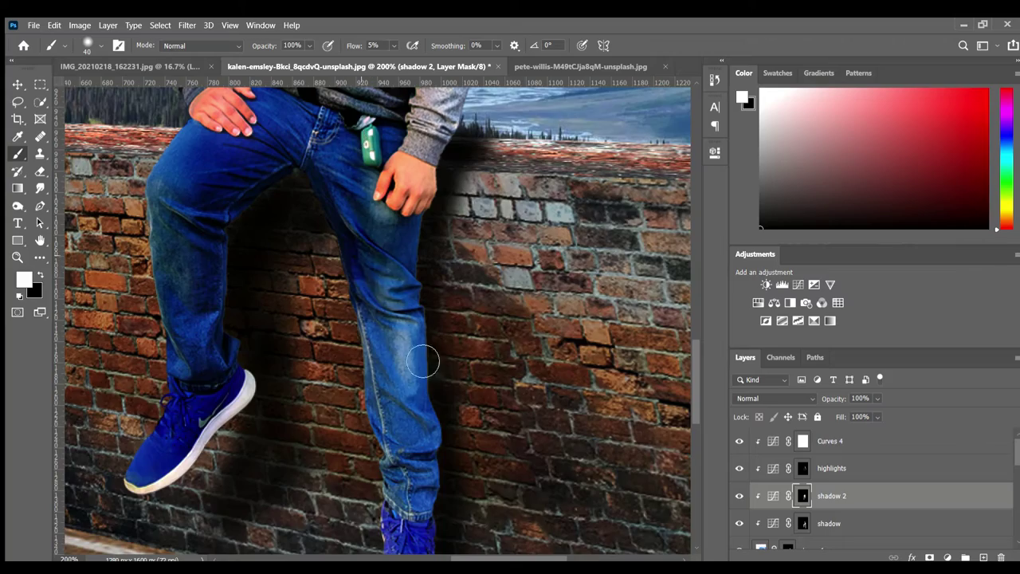
scroll(411, 334, "down", 2)
scroll(367, 224, "up", 3)
scroll(308, 200, "down", 1, "alt")
scroll(321, 244, "down", 2, "alt")
scroll(301, 220, "up", 1, "alt")
scroll(254, 225, "down", 1, "alt")
scroll(254, 224, "up", 1, "alt")
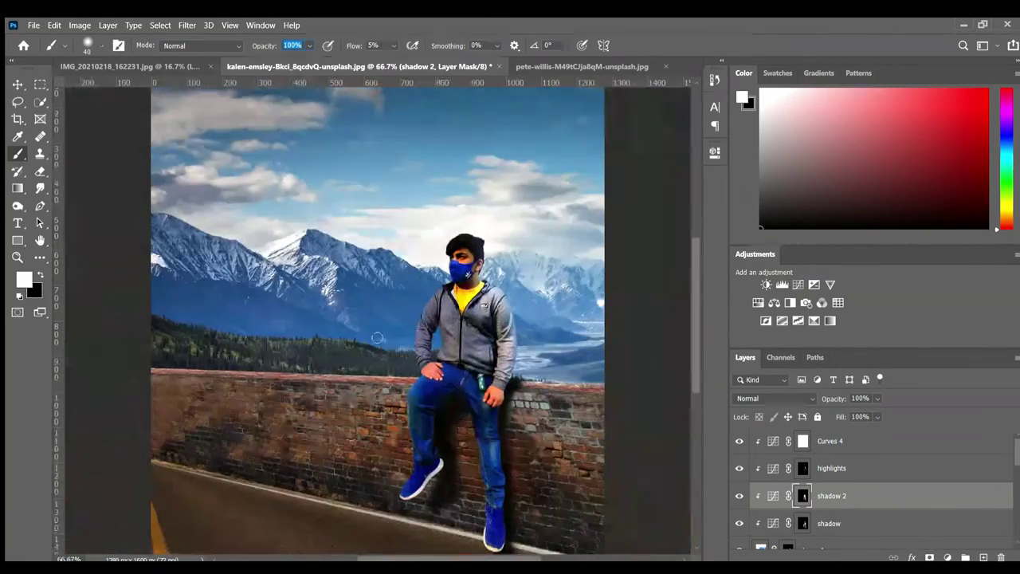
Select Layer 3 and add a new Curves adjustment with Ctrl+M.
scroll(864, 474, "down", 4)
left_click(863, 473)
scroll(446, 359, "up", 2, "alt")
scroll(447, 359, "up", 2, "alt")
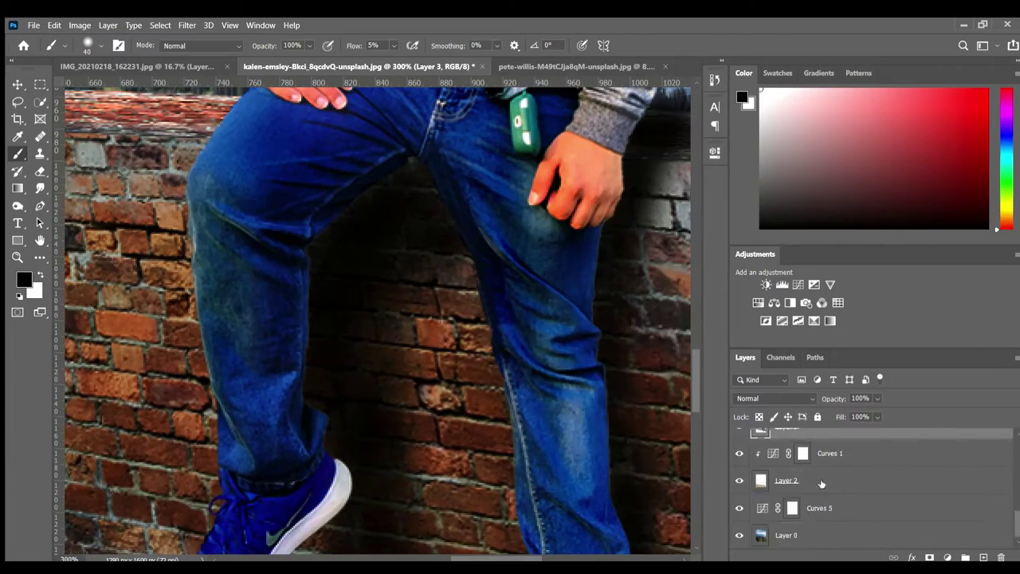
scroll(436, 333, "down", 2, "alt")
scroll(433, 505, "down", 2, "alt")
scroll(295, 281, "up", 1, "alt")
scroll(294, 281, "down", 1, "alt")
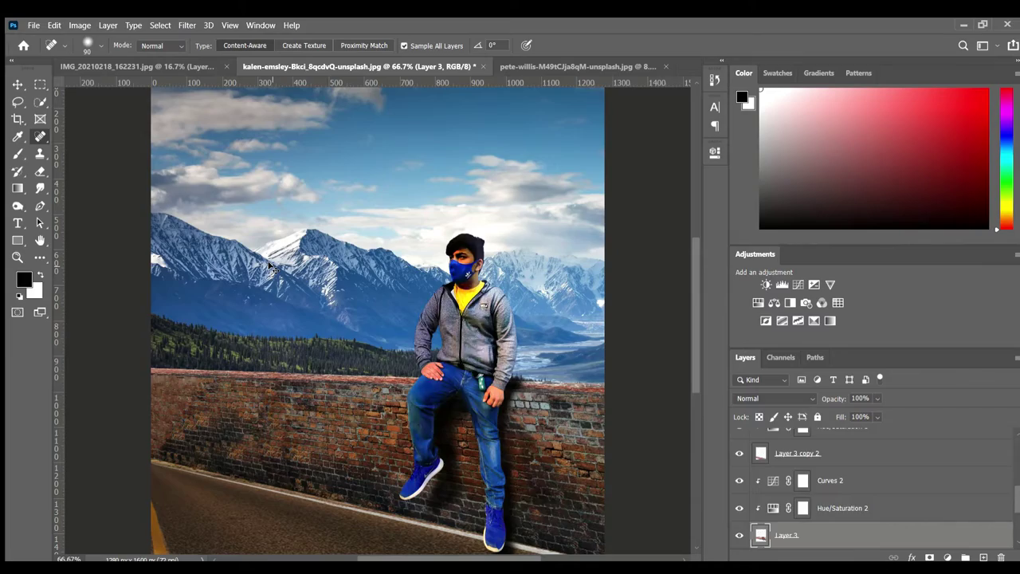
scroll(287, 296, "up", 1, "alt")
scroll(287, 296, "up", 1, "alt")
key("ctrl+m")
Invert the Curves 8 mask to black and paint its adjustment into the hoodie's sleeve and chest.
scroll(635, 311, "down", 2)
scroll(635, 311, "down", 1)
key("ctrl+i")
key("b")
scroll(442, 275, "up", 5, "alt")
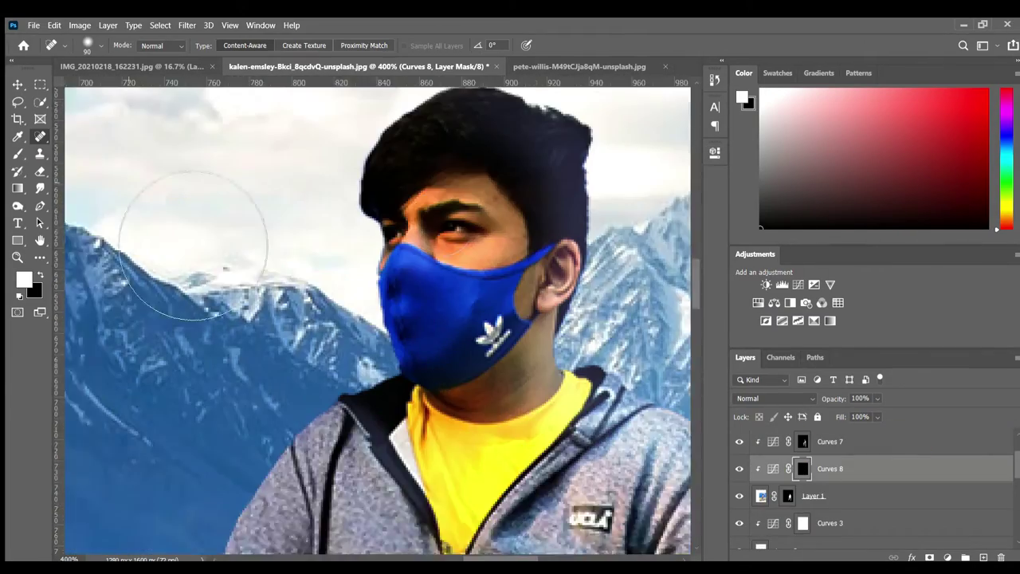
scroll(452, 290, "down", 3)
Paint more Curves 8 shading over the hoodie's pocket area and front.
scroll(396, 367, "down", 1, "alt")
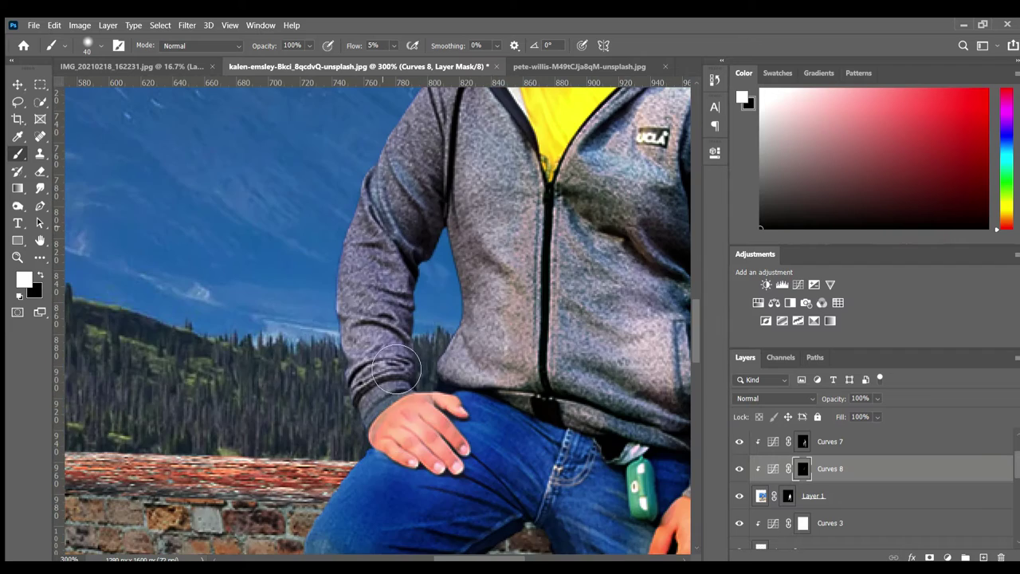
left_click_drag(527, 160, 534, 375)
scroll(510, 303, "up", 1)
scroll(510, 302, "right", 2)
left_click_drag(534, 263, 630, 463)
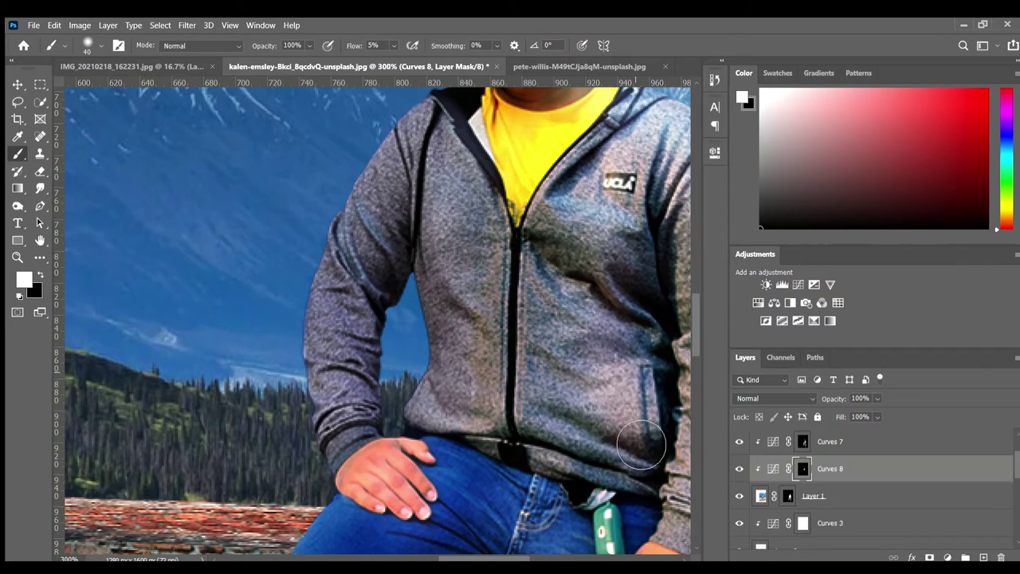
left_click_drag(638, 310, 606, 462)
scroll(478, 327, "up", 3)
scroll(423, 283, "down", 1, "alt")
scroll(423, 283, "up", 2)
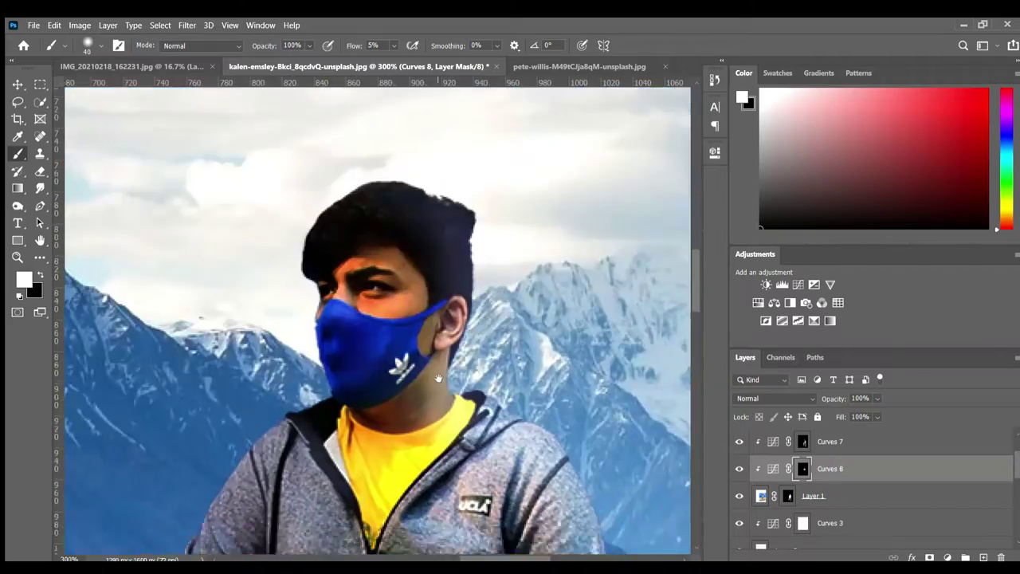
scroll(402, 270, "down", 5)
Review the figure at fit and 100% views, and add a darkening Curves layer above Curves 8.
scroll(397, 289, "down", 4)
scroll(383, 335, "left", 1)
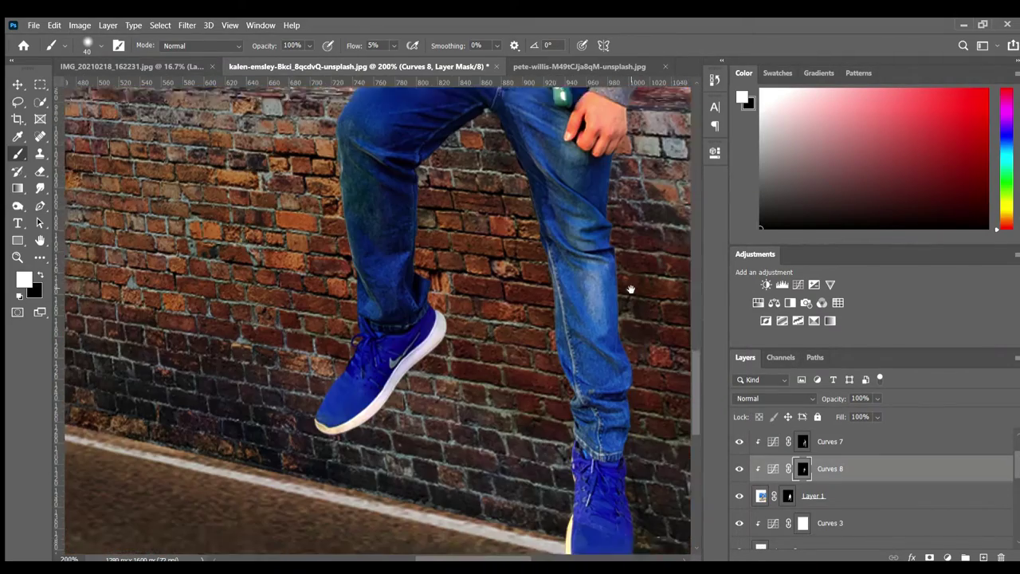
scroll(462, 334, "up", 5)
scroll(462, 334, "right", 1)
scroll(417, 396, "up", 2)
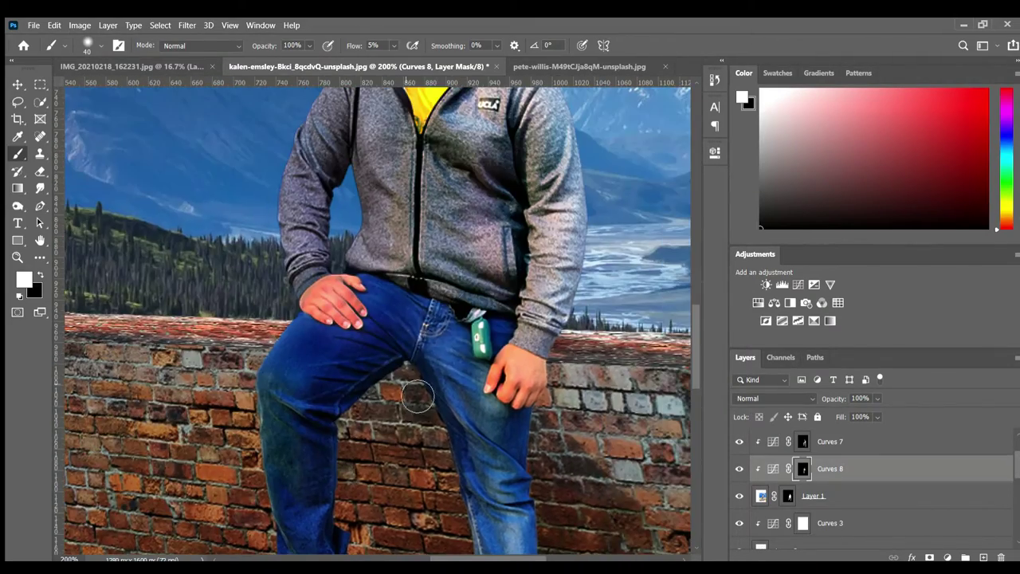
scroll(457, 469, "down", 4)
scroll(444, 363, "right", 1)
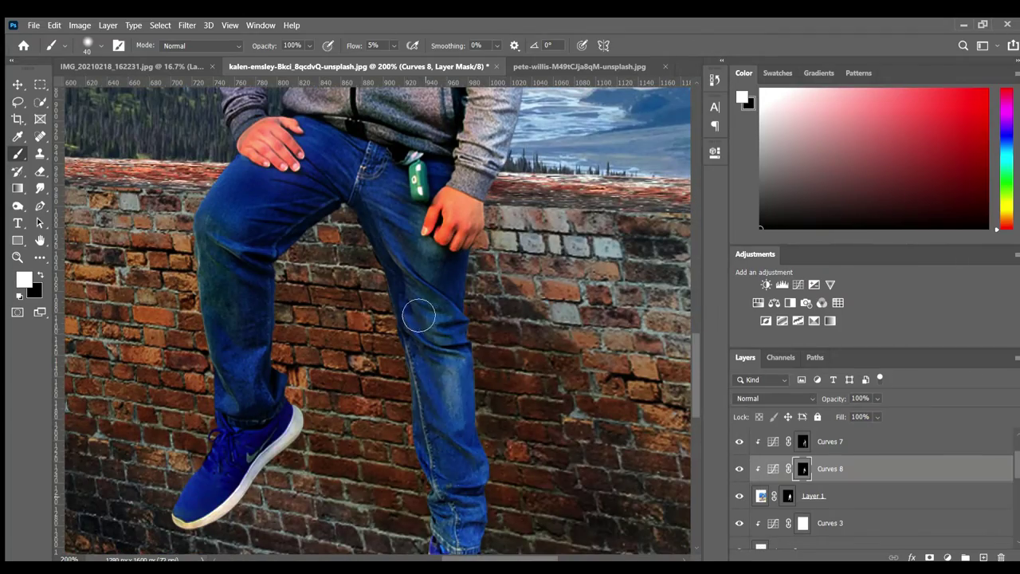
scroll(493, 455, "down", 4)
scroll(433, 444, "up", 8)
scroll(465, 240, "up", 2)
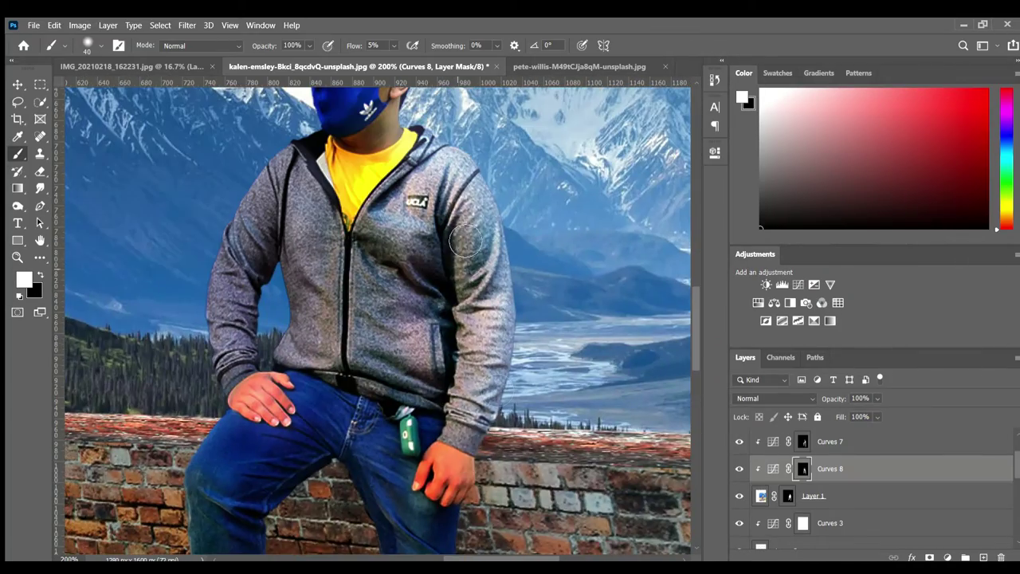
key("ctrl+0")
key("ctrl+1")
key("ctrl+j")
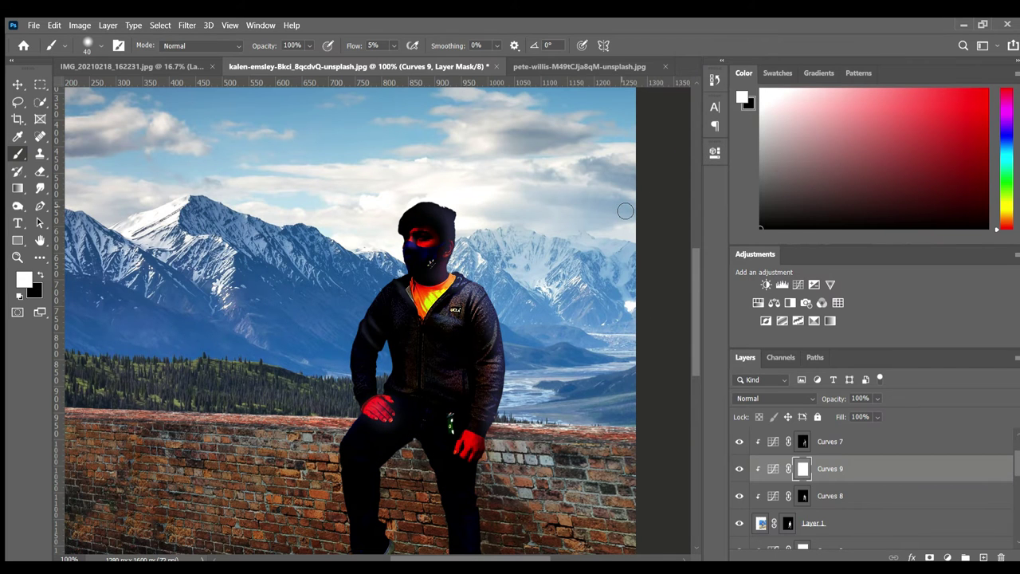
Hide Curves 9 behind an inverted black mask, zoom in on the hoodie, and lower its opacity.
key("ctrl+i")
key("ctrl+plus")
key("ctrl+plus")
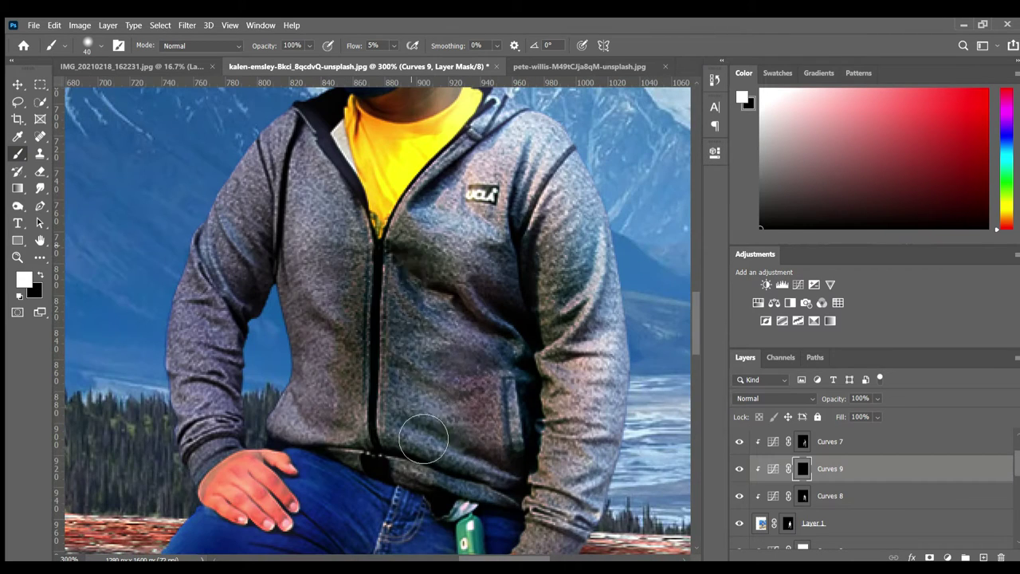
scroll(428, 274, "down", 3)
scroll(354, 319, "down", 2)
scroll(303, 422, "up", 3)
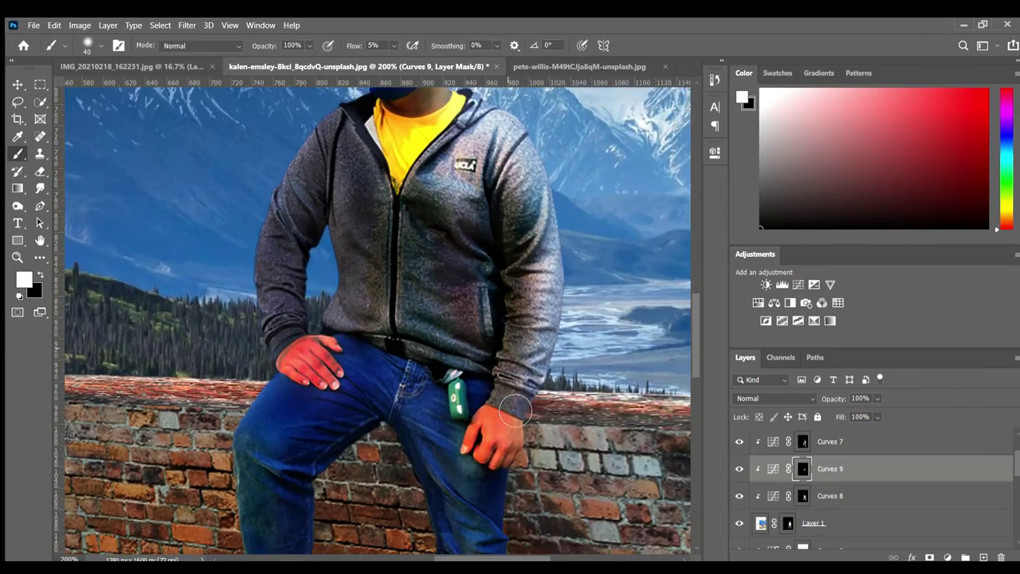
scroll(373, 292, "down", 2)
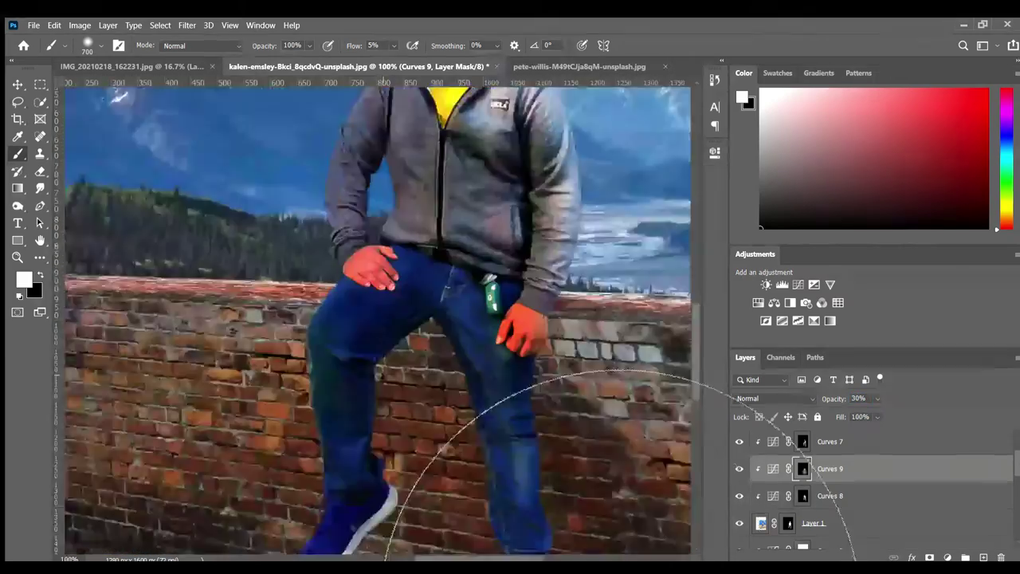
left_click_drag(831, 398, 837, 398)
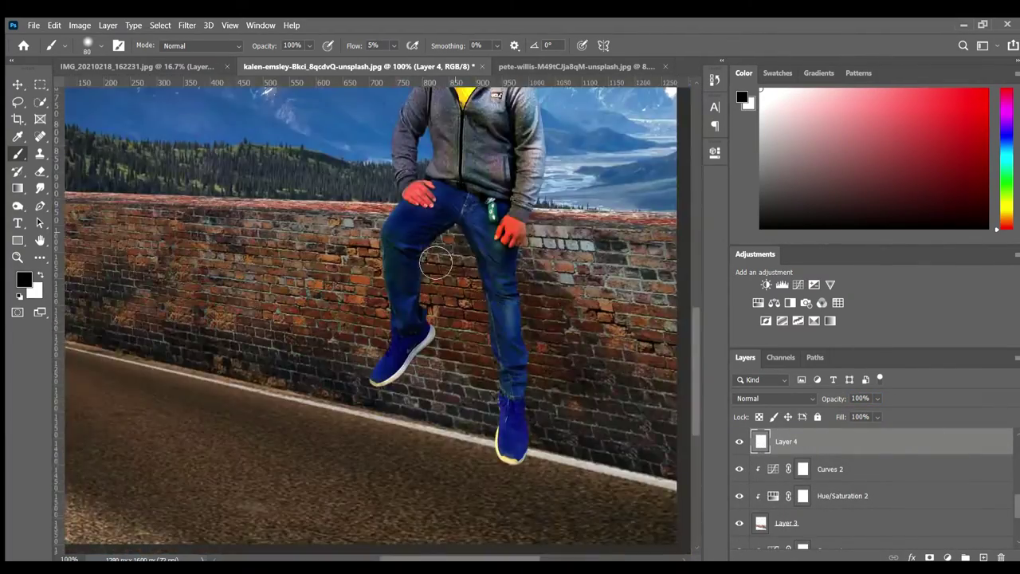
Bring the other leg into view, check the full image, and move Layer 4 below Layer 3 copy.
left_click_drag(466, 440, 490, 352)
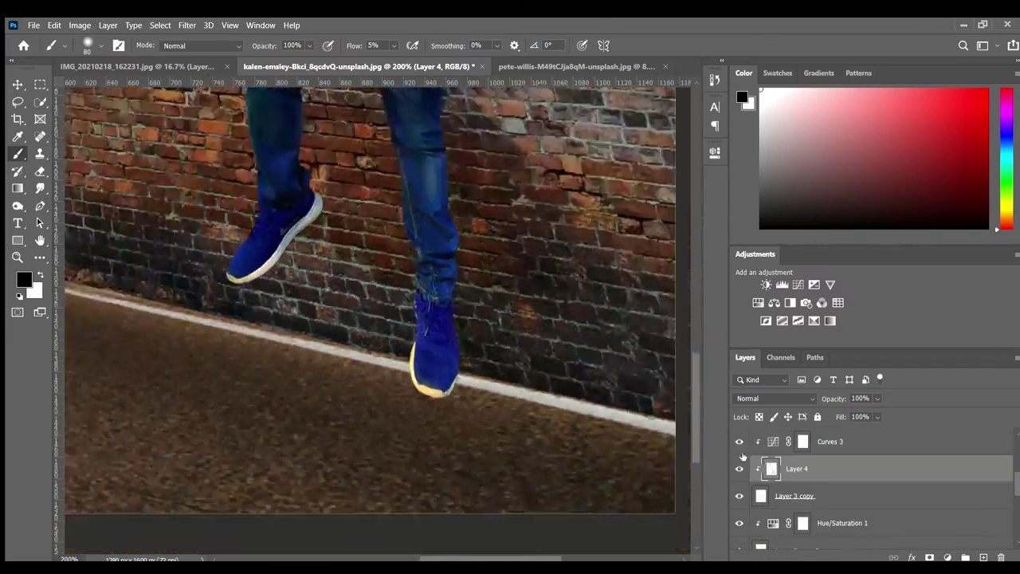
key("ctrl+0")
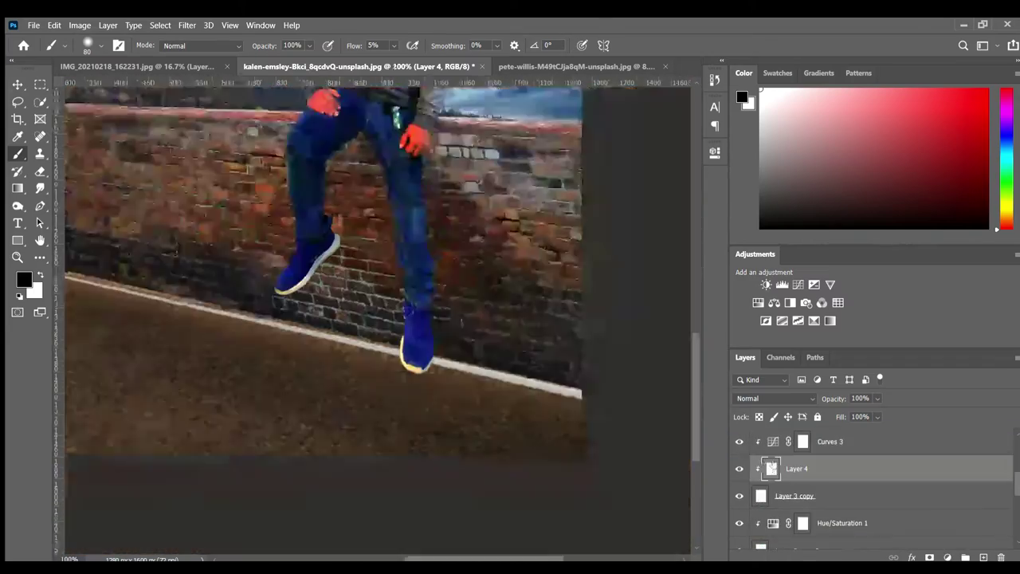
key("ctrl+bracketleft")
key("ctrl+1")
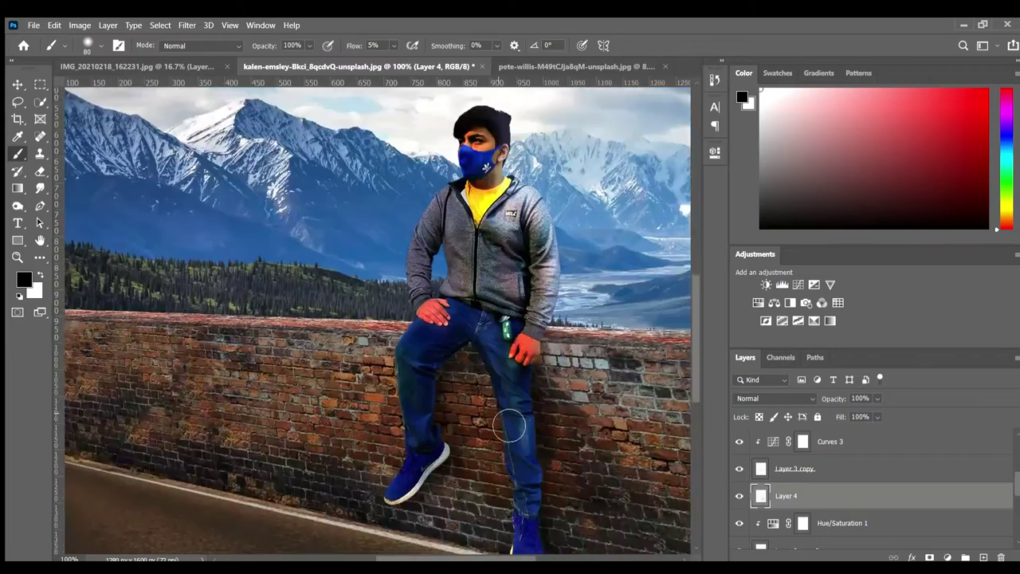
scroll(504, 394, "down", 3)
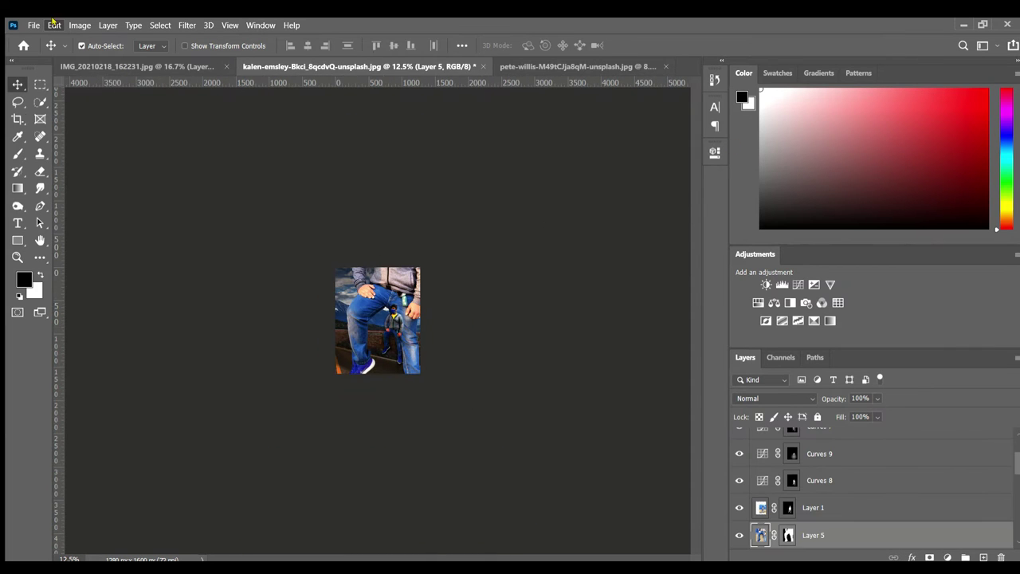
Free Transform the flipped figure and skew it flat across the road as a cast shadow.
key("ctrl+t")
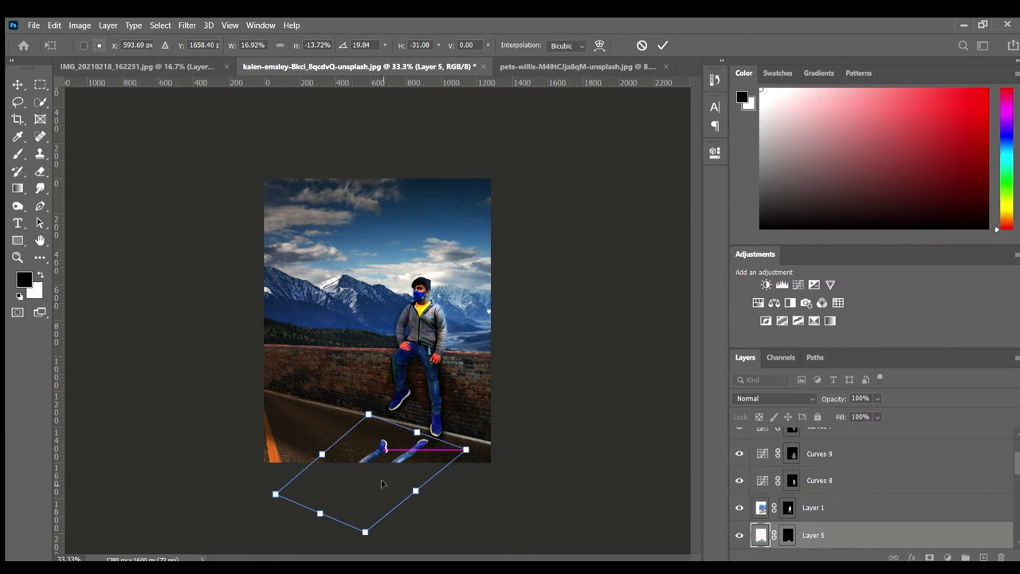
key("ctrl+minus")
left_click_drag(371, 390, 378, 390)
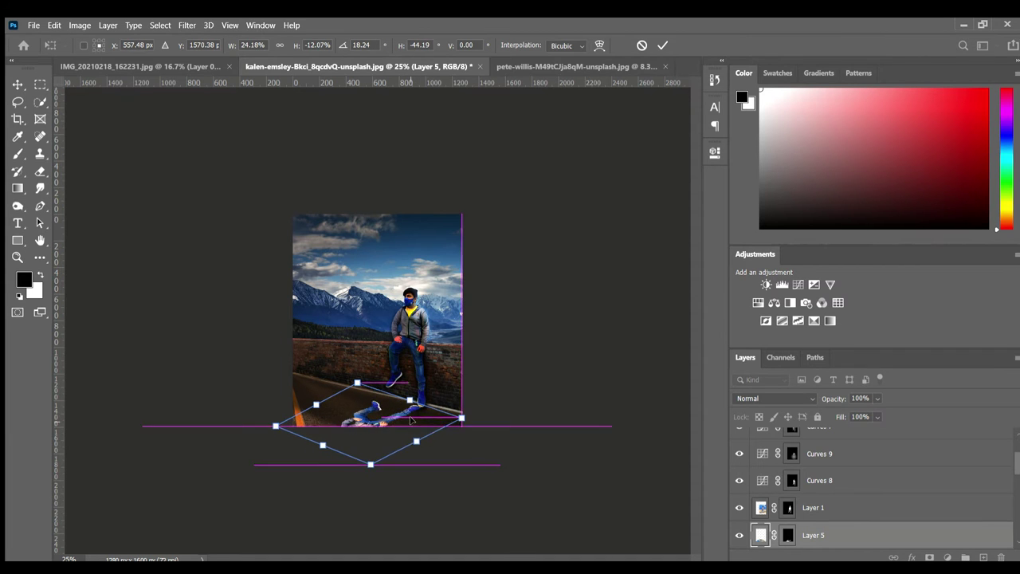
key("Escape")
key("Delete")
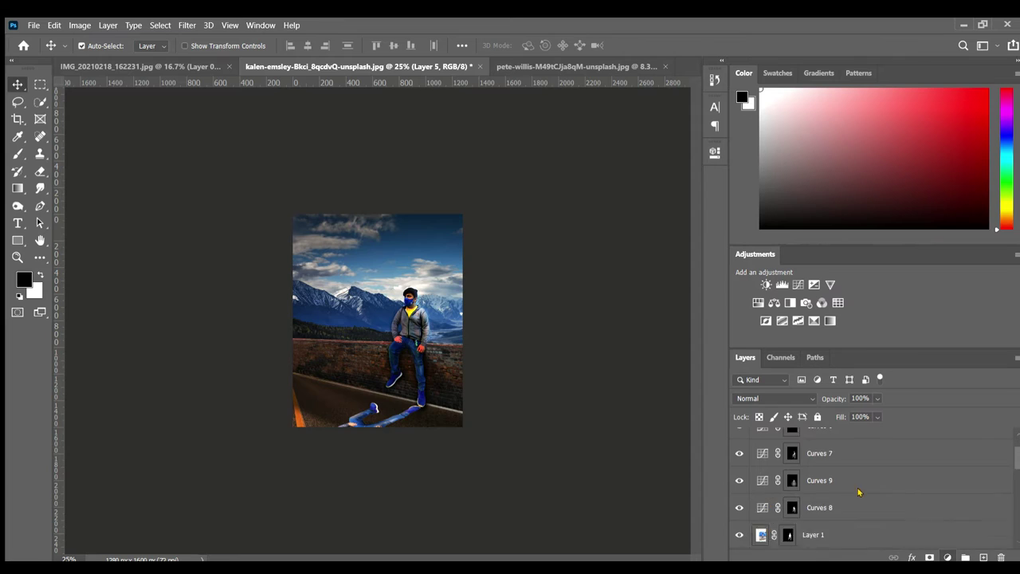
Fade the Layer 5 road shadow to 44% opacity and check it at several zoom levels.
left_click(935, 522)
key("ctrl+plus")
key("ctrl+plus")
key("ctrl+plus")
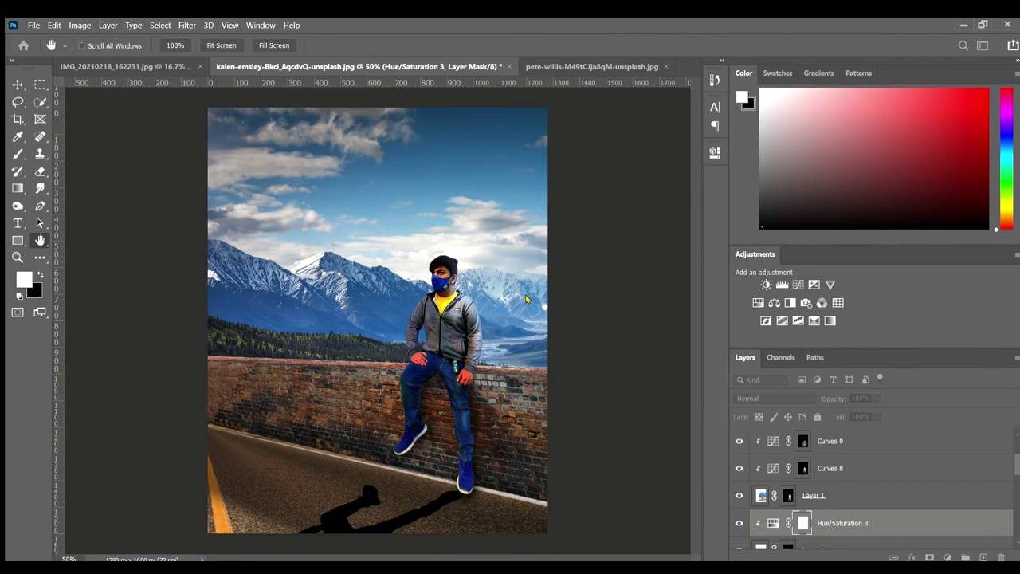
key("alt+bracketleft")
key("h")
key("v")
key("ctrl+plus")
key("ctrl+minus")
key("ctrl+minus")
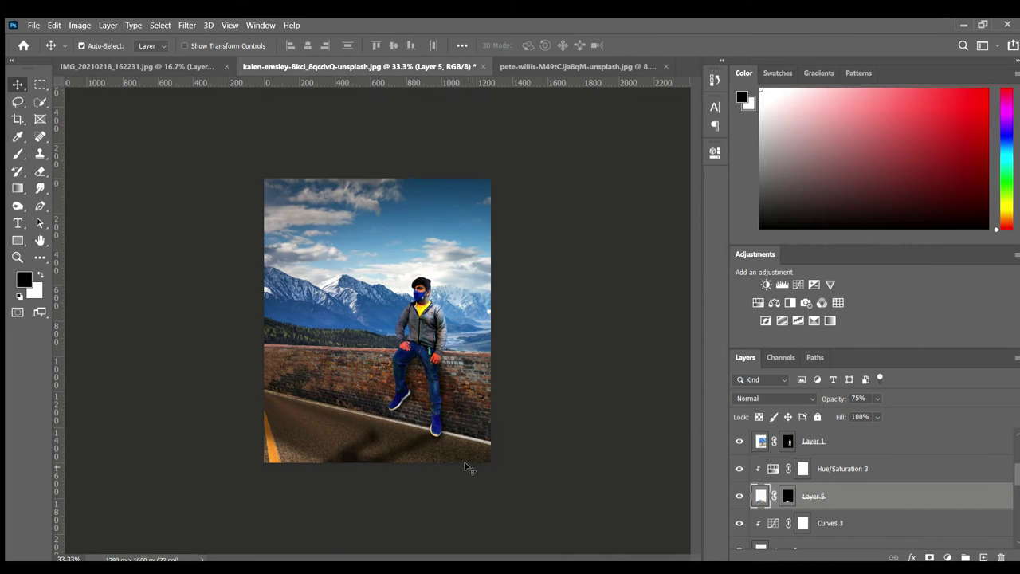
key("ctrl+plus")
scroll(837, 486, "down", 3)
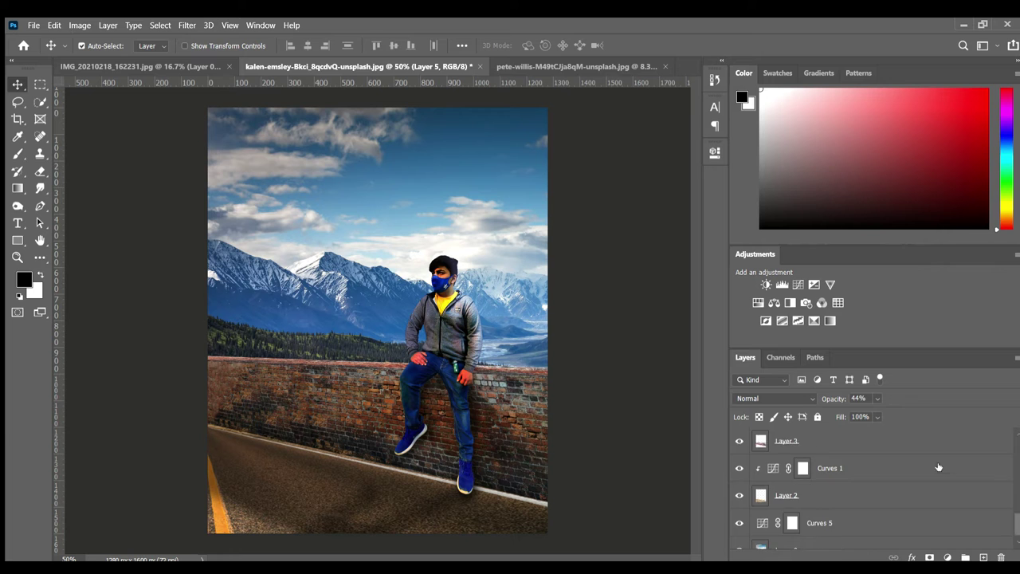
left_click(809, 530)
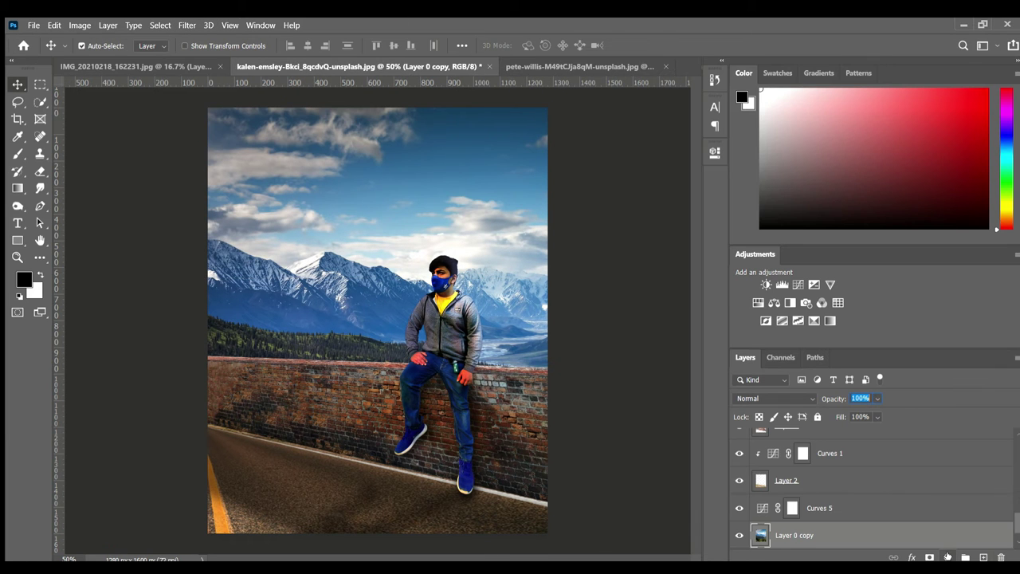
Add a Color Lookup 3DLUT grade over the composite and start a Tilt-Shift blur on a lower background layer.
left_click(838, 302)
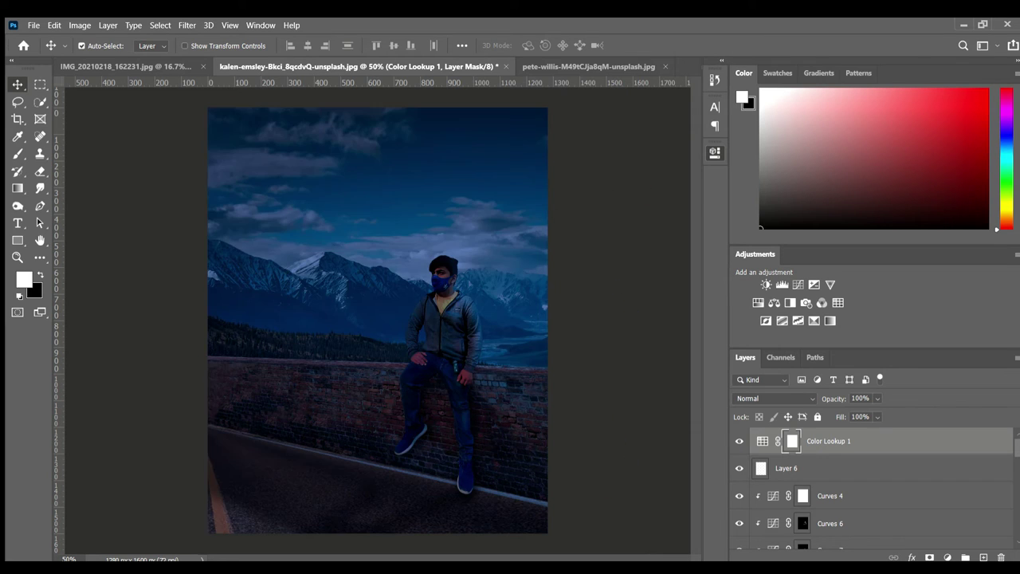
key("ctrl+minus")
key("ctrl+plus")
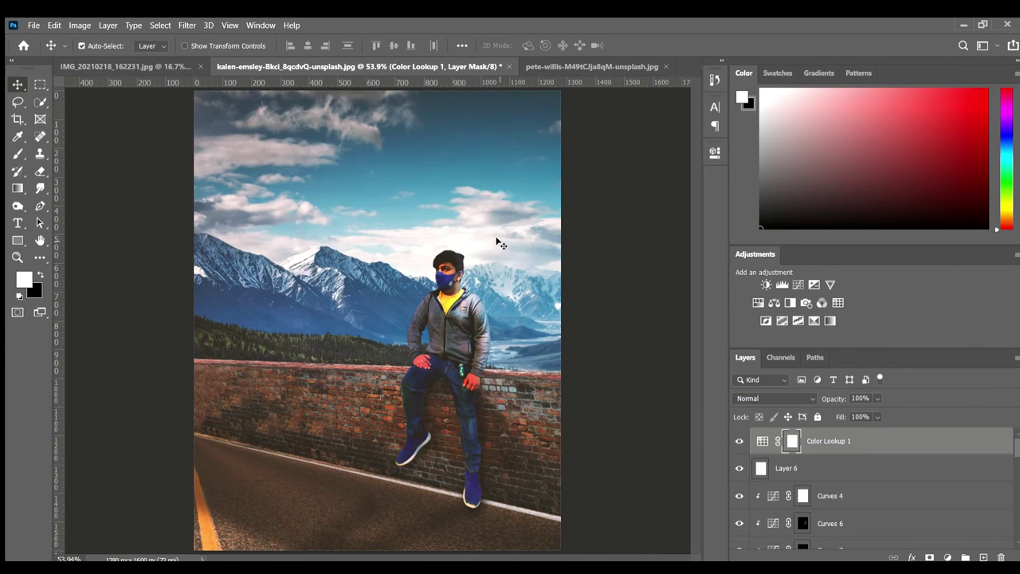
scroll(966, 423, "down", 1)
left_click(877, 508)
key("ctrl+alt+f")
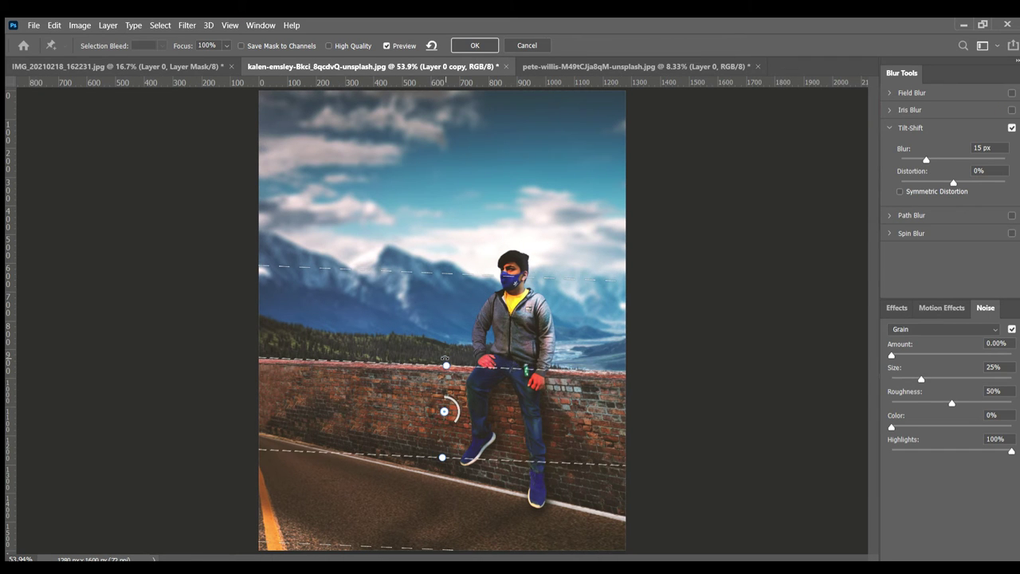
Turn the tilt-shift band vertical around the man and apply the 15 px blur to the first background layer.
left_click(203, 190)
left_click_drag(203, 143, 166, 144)
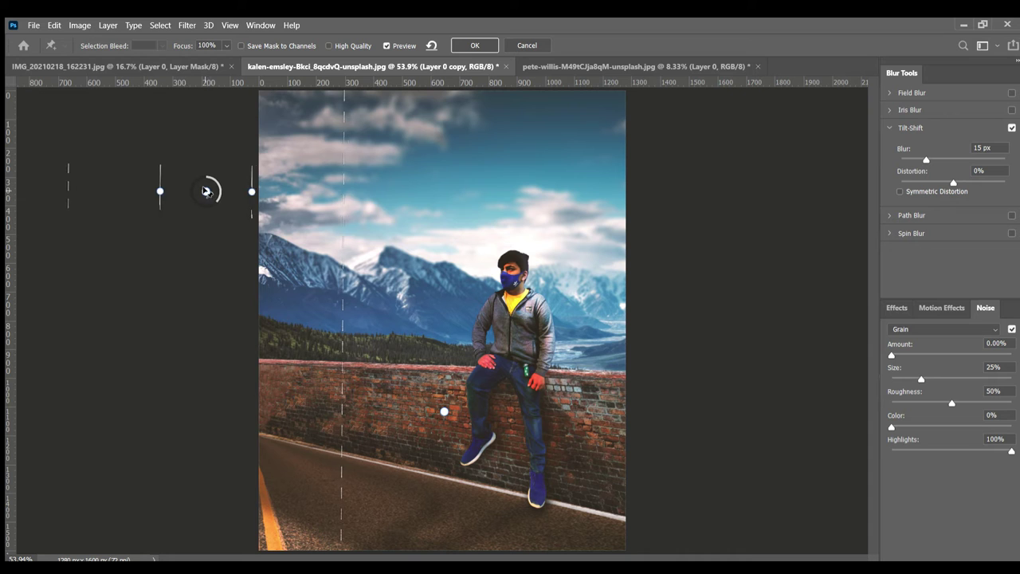
left_click(709, 186)
left_click_drag(708, 139, 831, 185)
left_click_drag(662, 184, 626, 171)
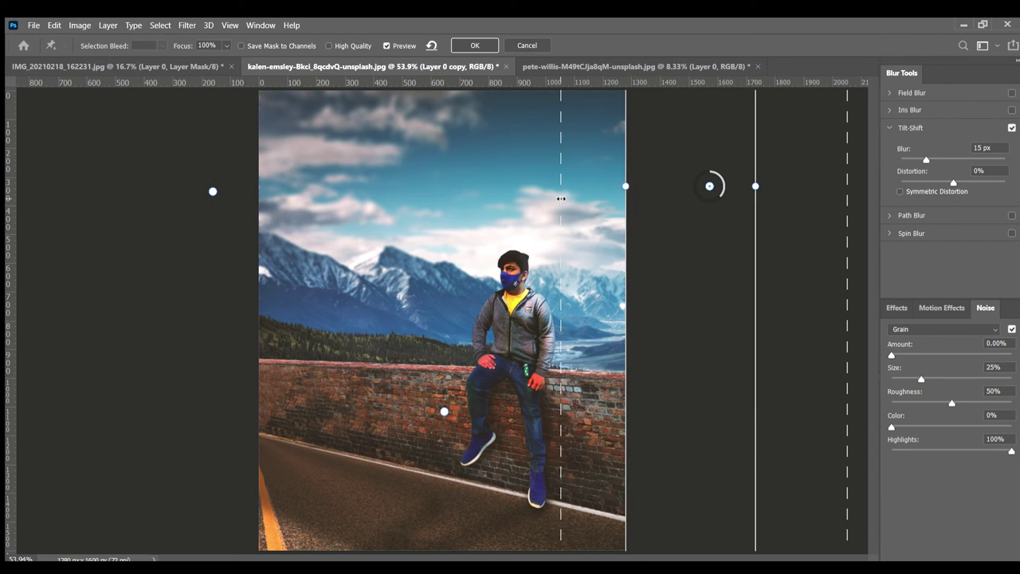
key("Return")
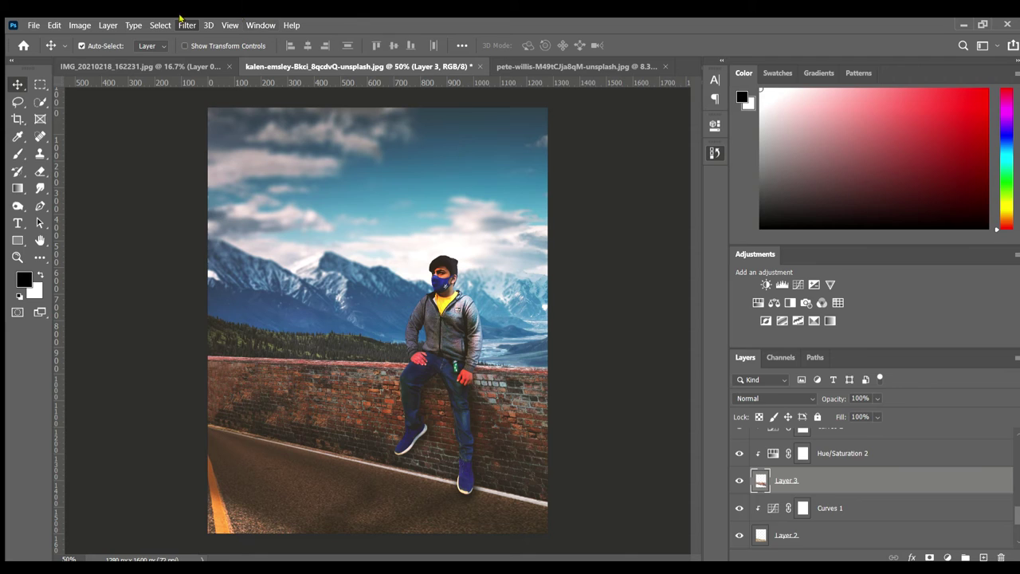
Apply a second vertical tilt-shift blur on another layer, widening the sharp zone to the left.
key("ctrl+alt+f")
mouse_move(611, 422)
left_mouse_down()
mouse_move(629, 420)
mouse_move(504, 424)
left_mouse_up()
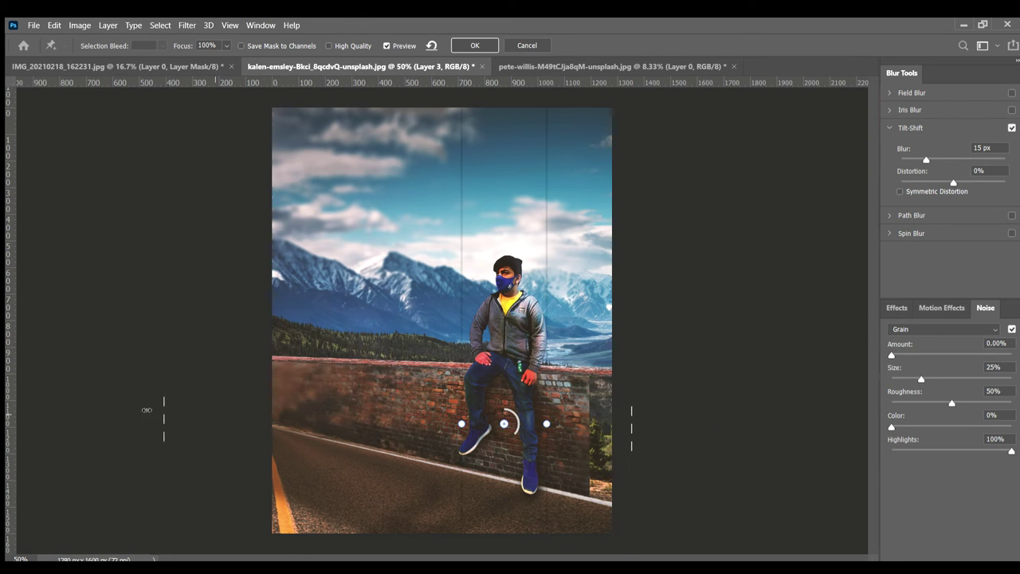
key("ctrl+minus")
left_click_drag(454, 367, 419, 369)
key("ctrl+plus")
key("ctrl+plus")
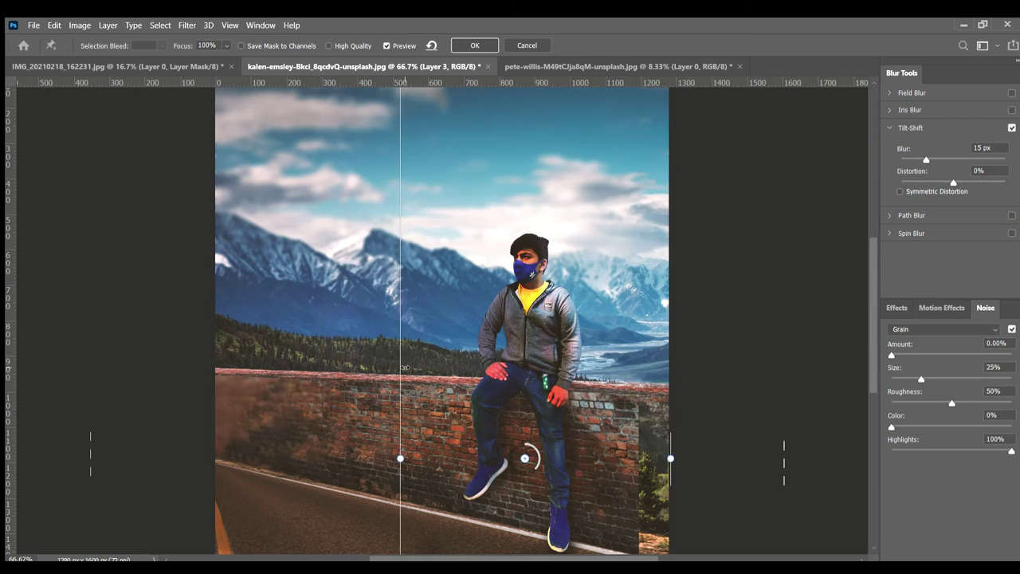
key("ctrl+minus")
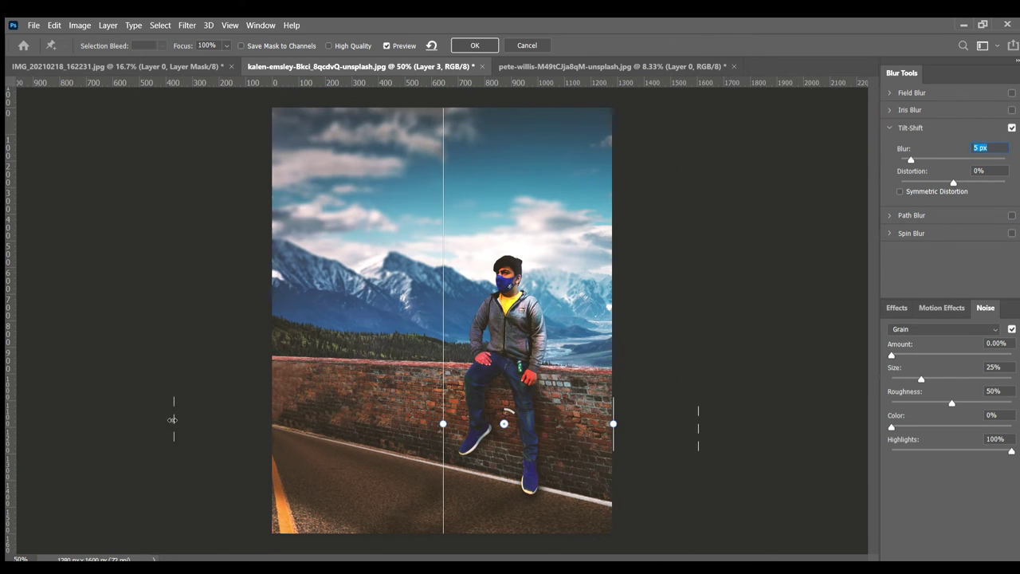
key("Return")
Apply a final 5 px tilt-shift blur to Layer 3 copy.
left_click(827, 454)
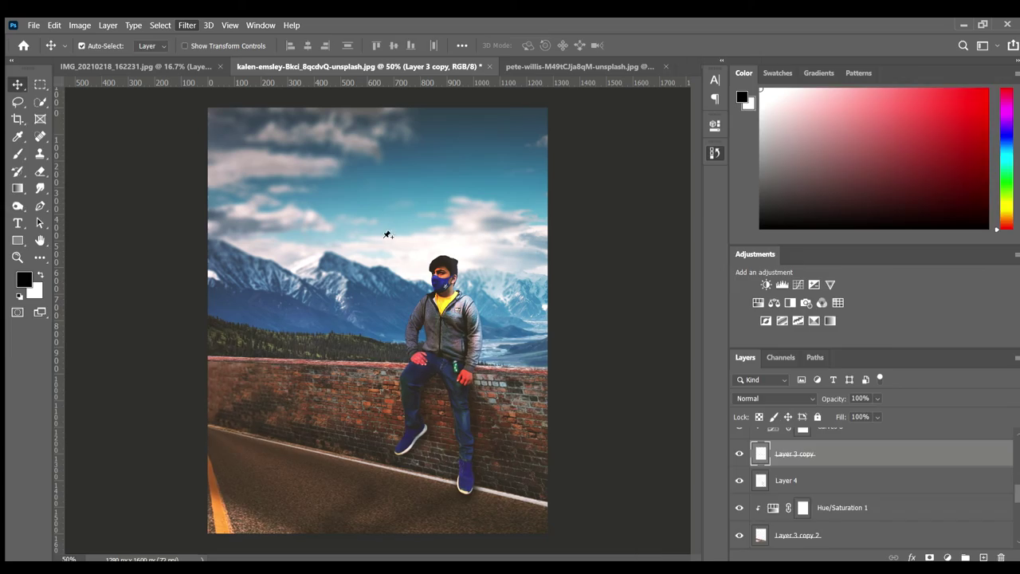
key("ctrl+alt+f")
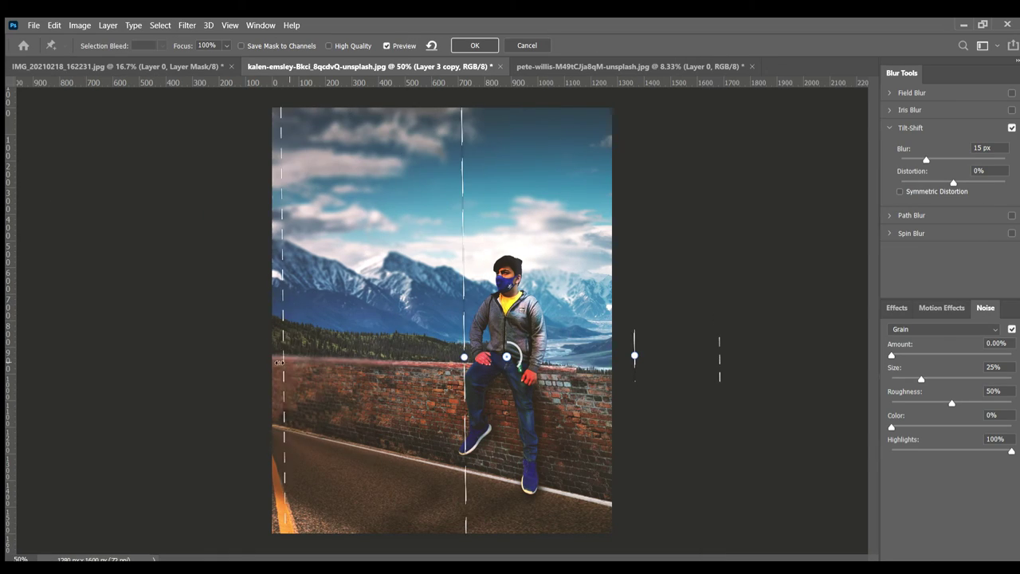
scroll(382, 341, "up", 2)
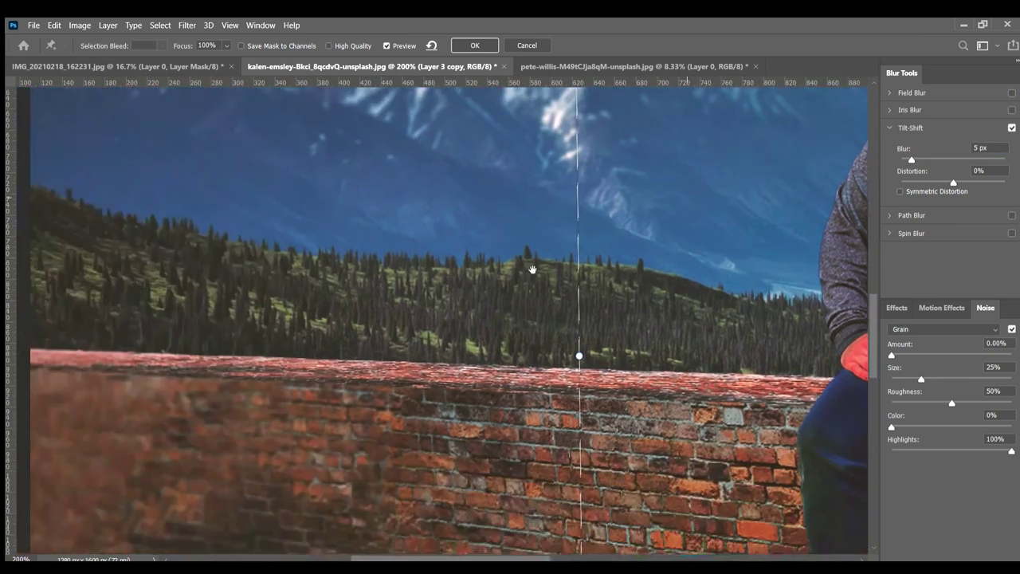
scroll(603, 255, "down", 2)
key("Return")
Scroll to review the finished composite with the man crisp against blurred mountains and clouds.
scroll(506, 245, "down", 1)
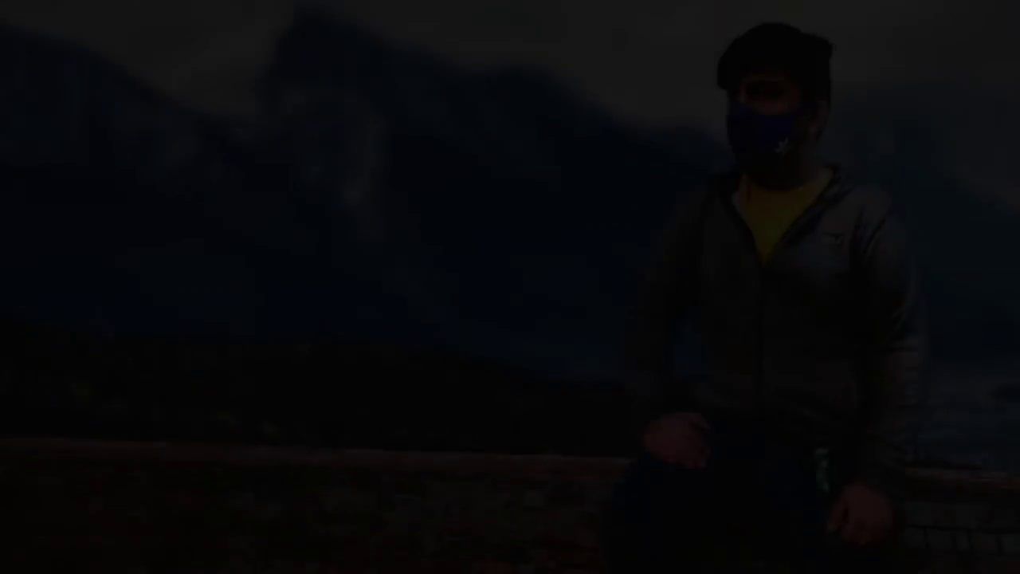